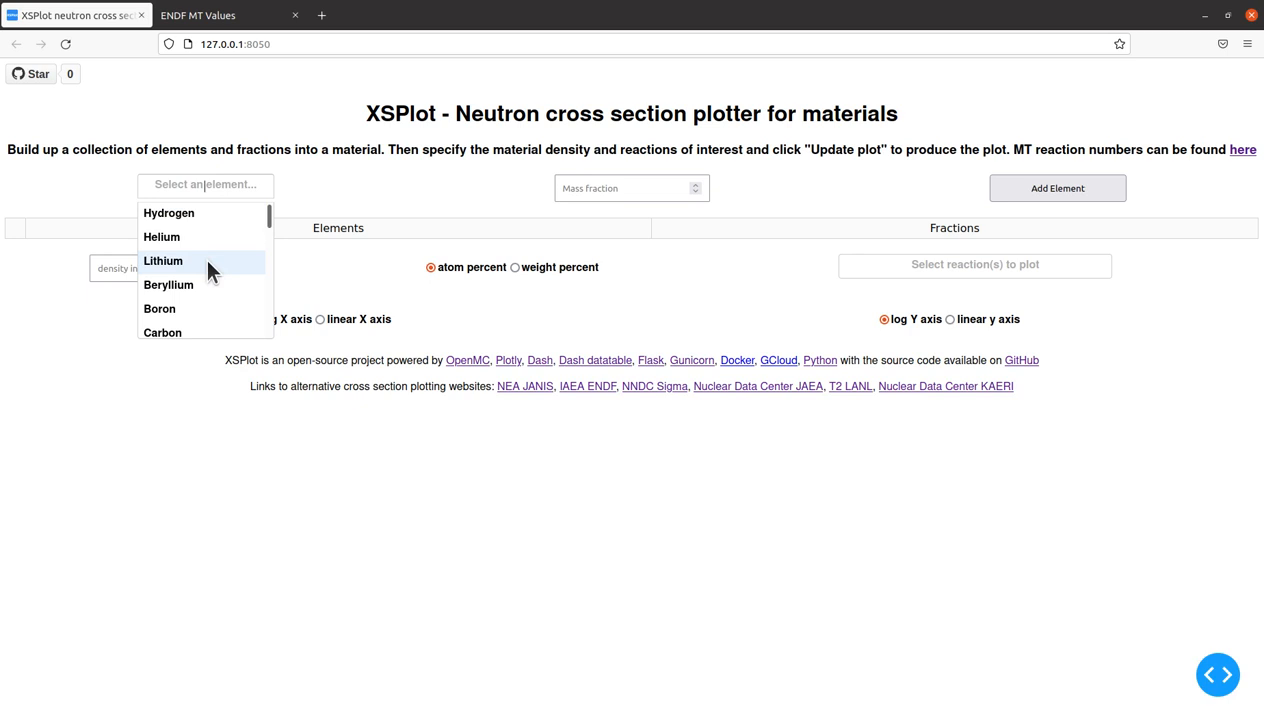
Add Lithium to the material with a fraction of 4
{"action": "left_click", "coordinate": [207, 262]}
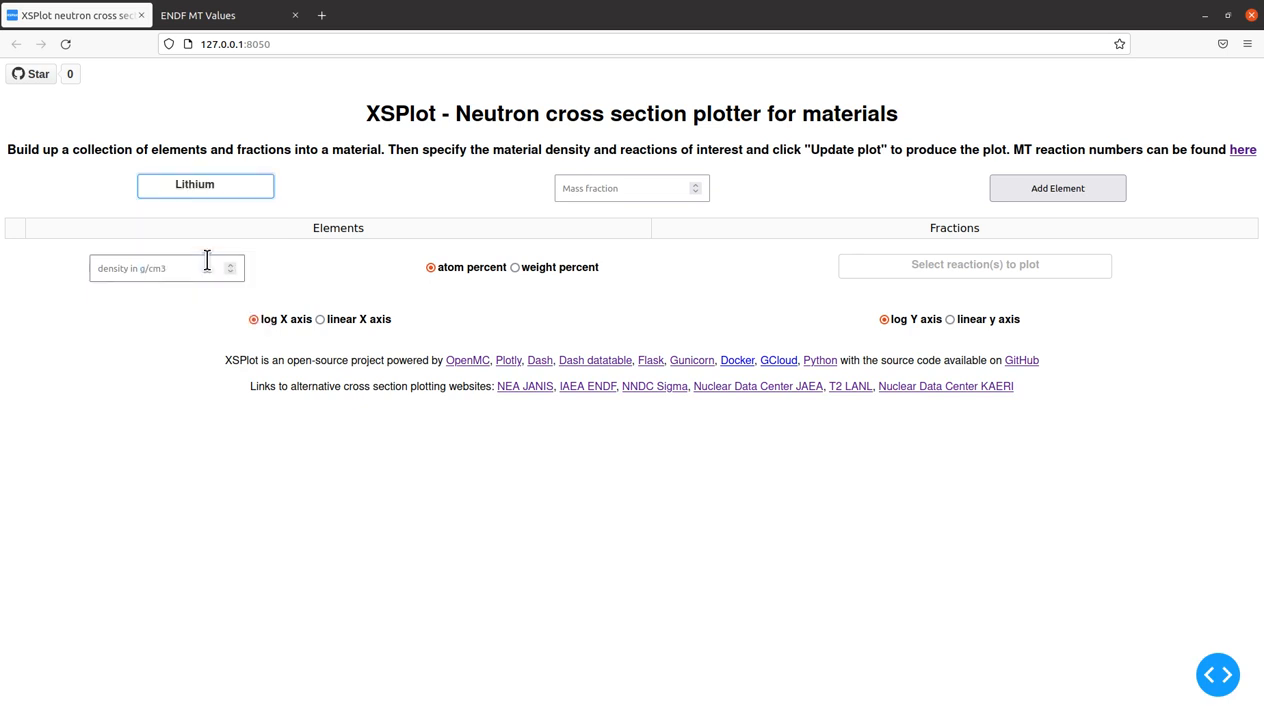
{"action": "left_click", "coordinate": [642, 187]}
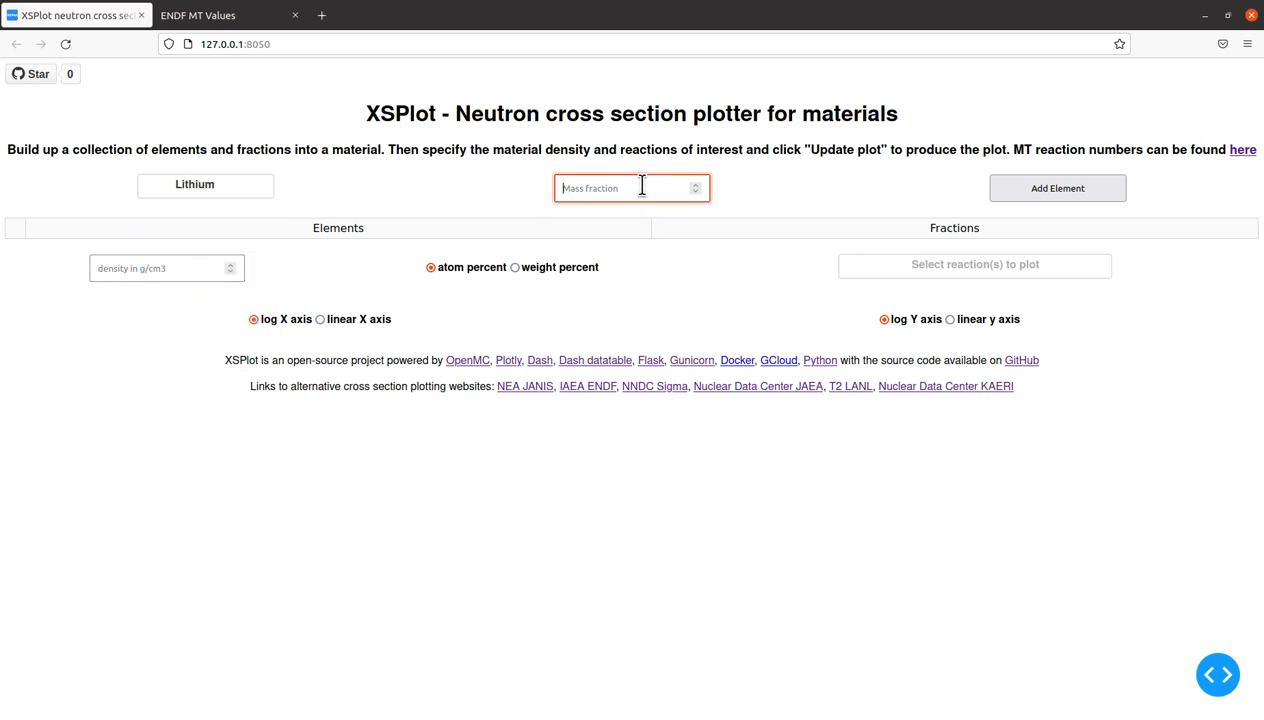
{"action": "type", "text": "4"}
{"action": "left_click", "coordinate": [1027, 190]}
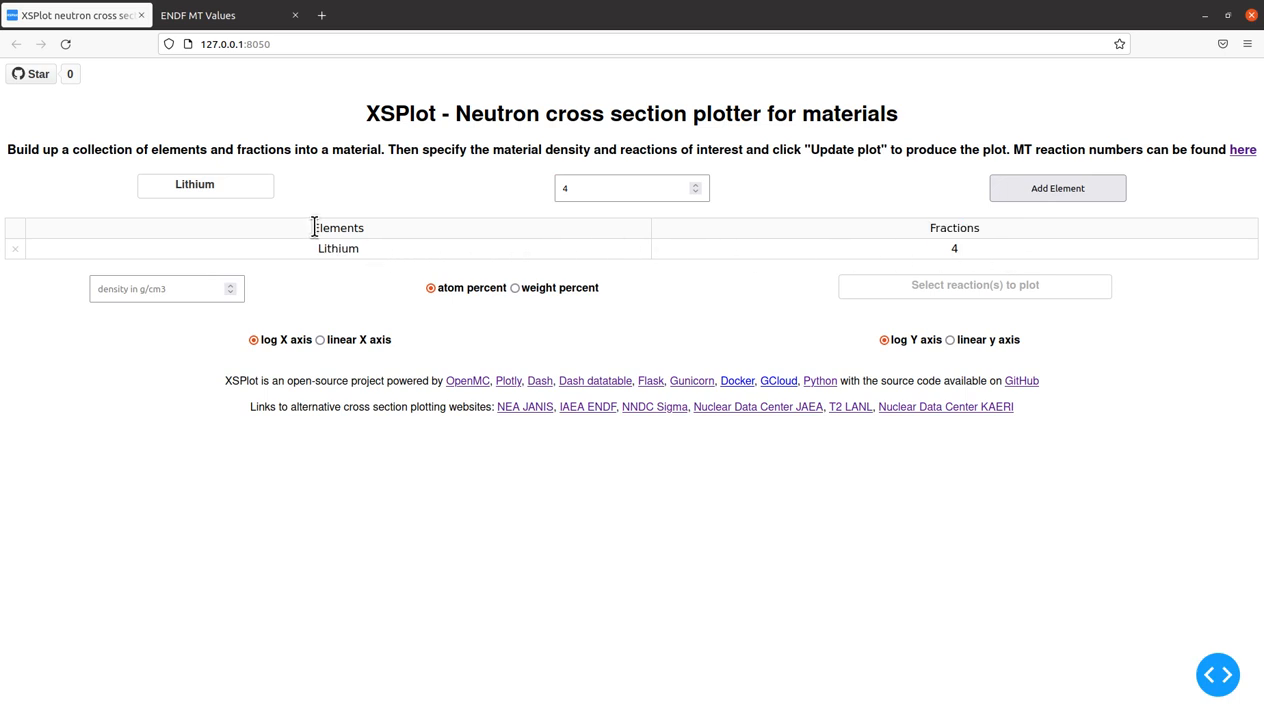
Add Oxygen to the material with a fraction of 4
{"action": "left_click", "coordinate": [224, 184]}
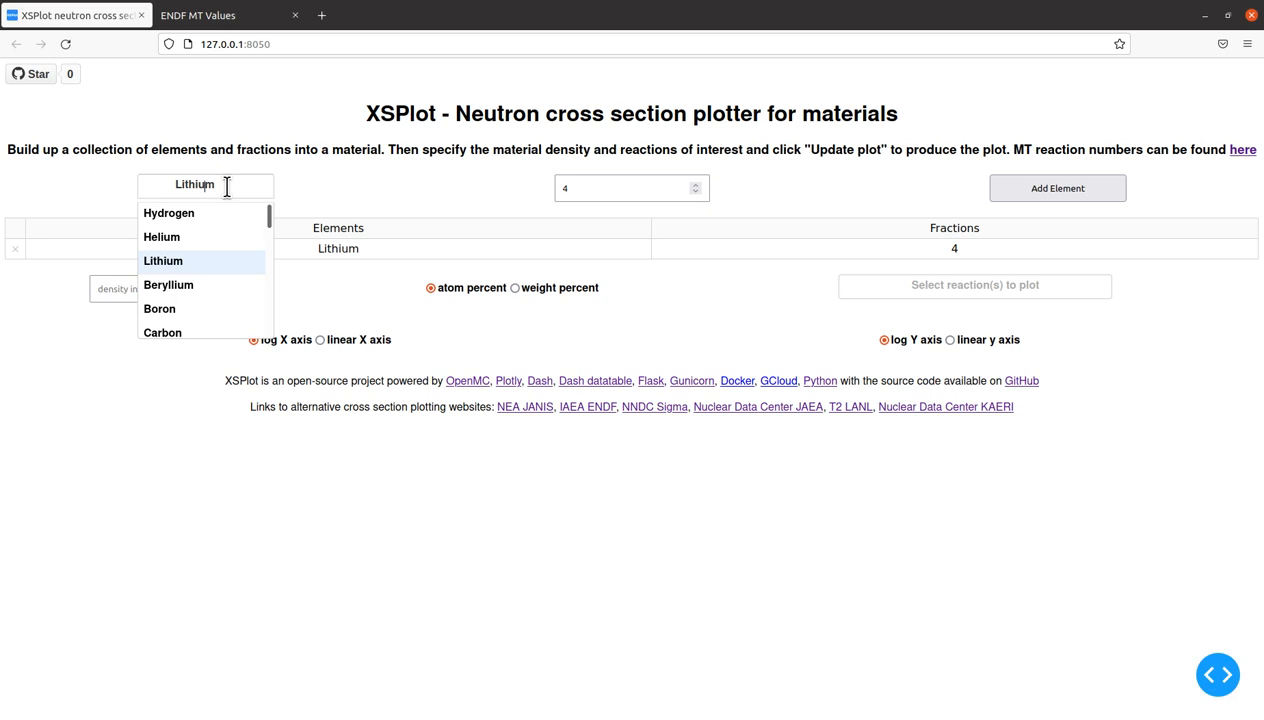
{"action": "scroll", "coordinate": [230, 240], "scroll_direction": "down", "scroll_amount": 2}
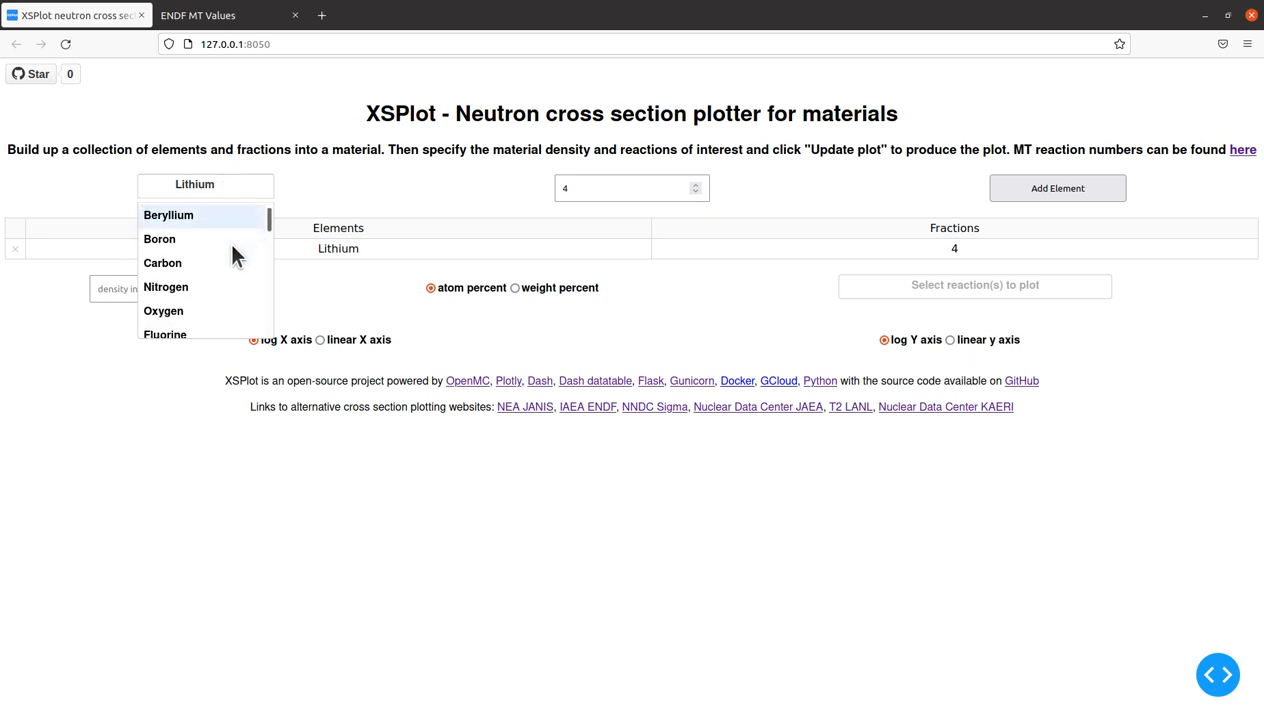
{"action": "left_click", "coordinate": [217, 311]}
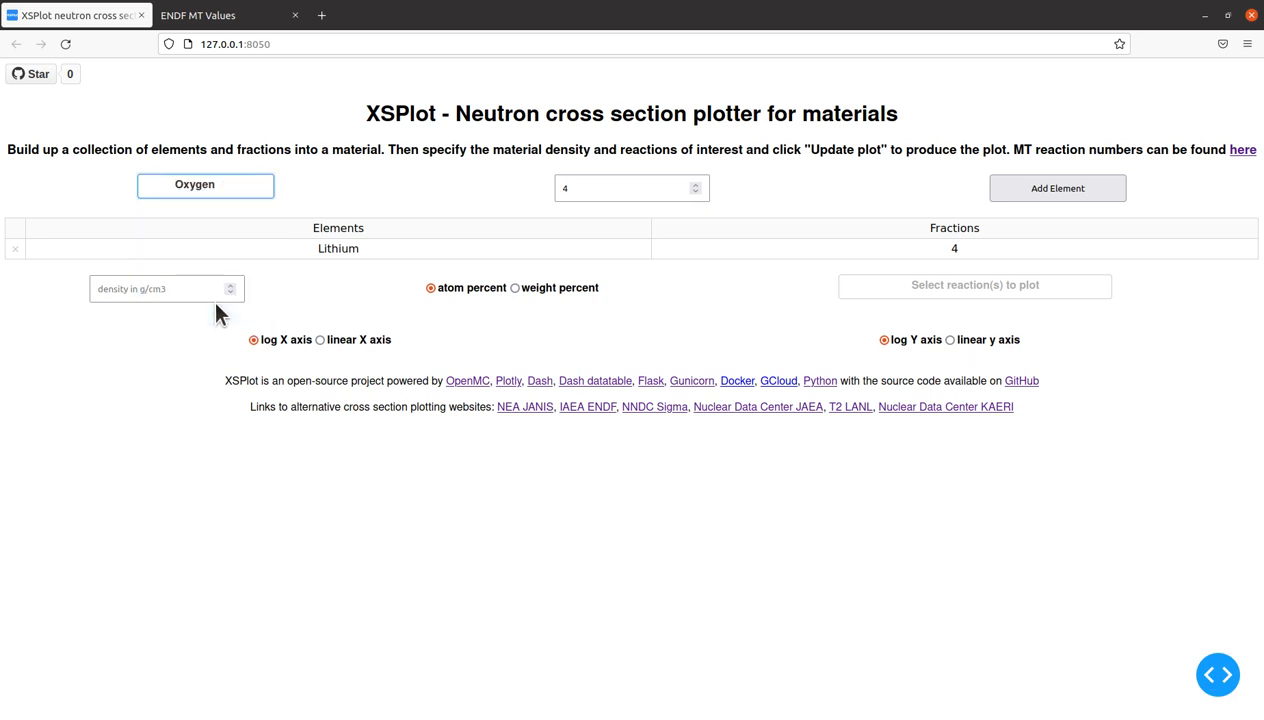
{"action": "left_click", "coordinate": [602, 189]}
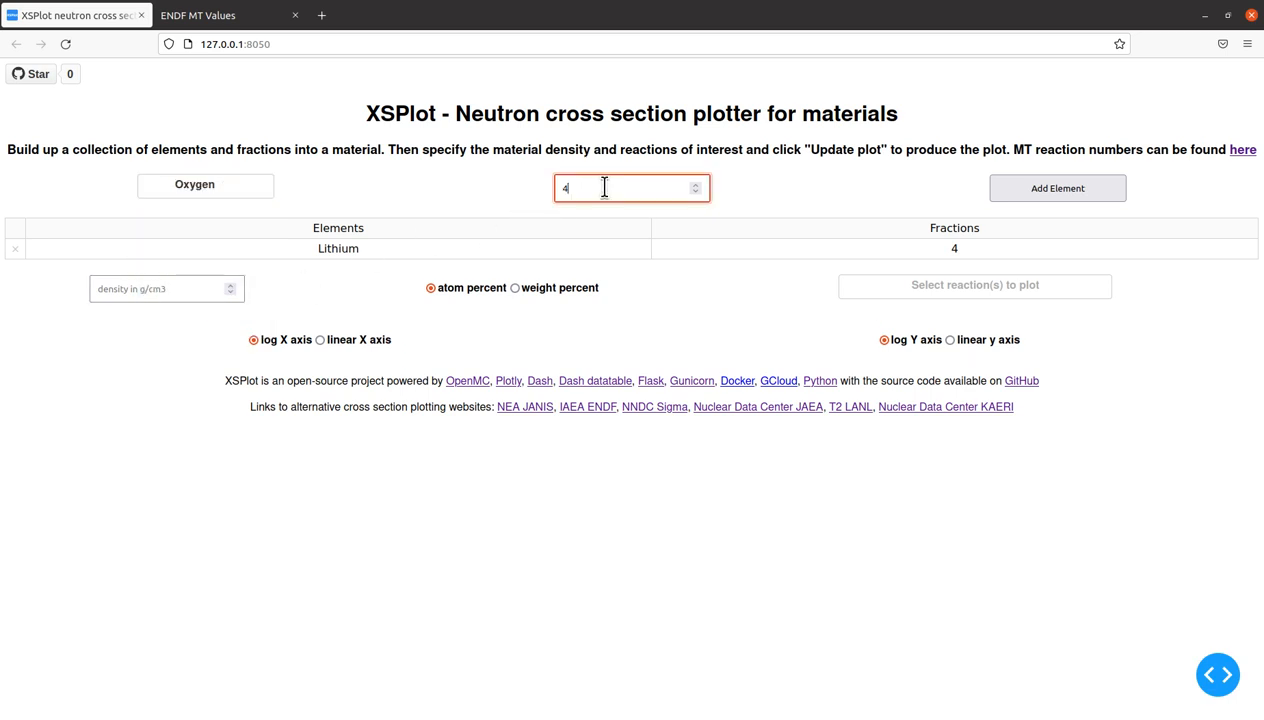
{"action": "left_click", "coordinate": [1035, 192]}
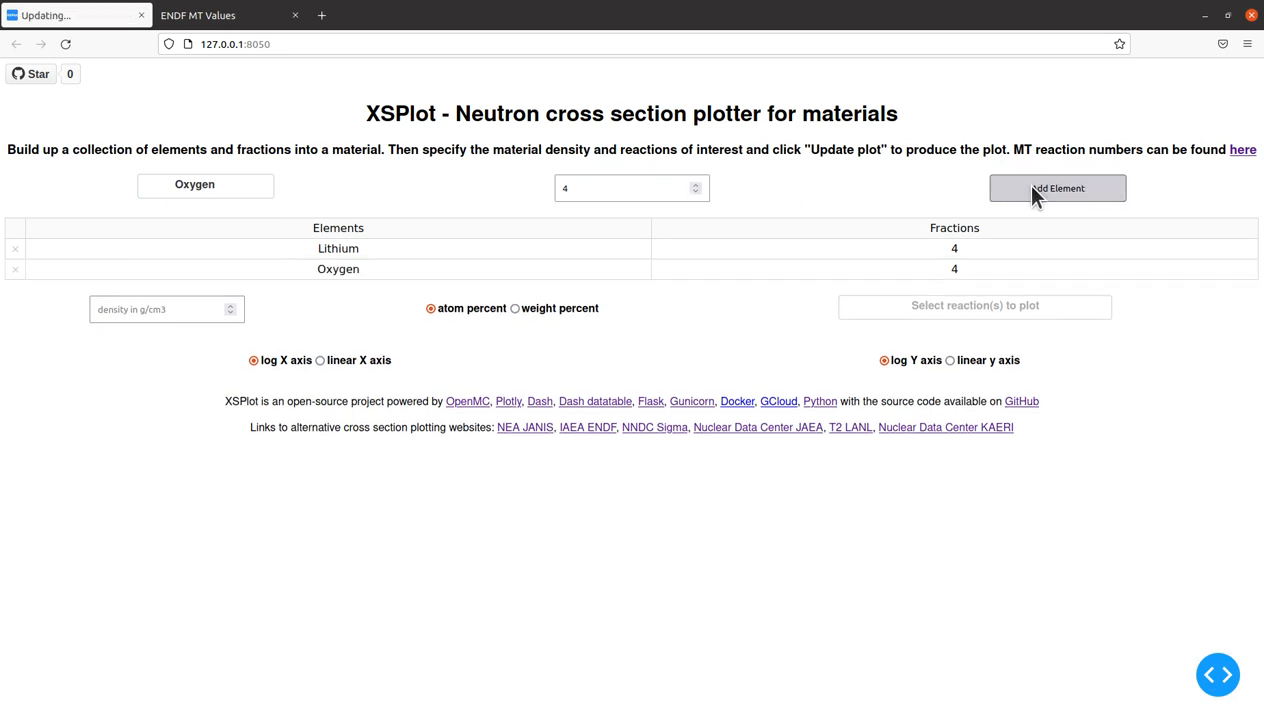
Add Silicon to the material with a fraction of 1
{"action": "left_click", "coordinate": [221, 181]}
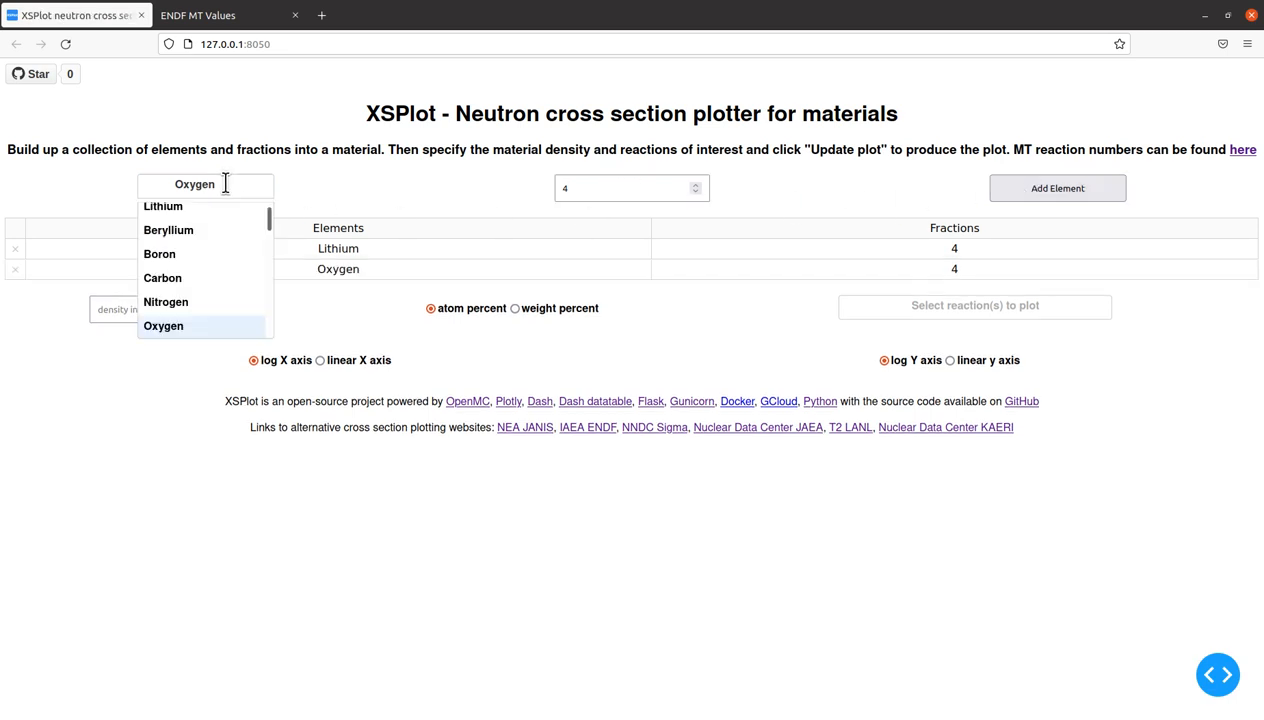
{"action": "type", "text": "si"}
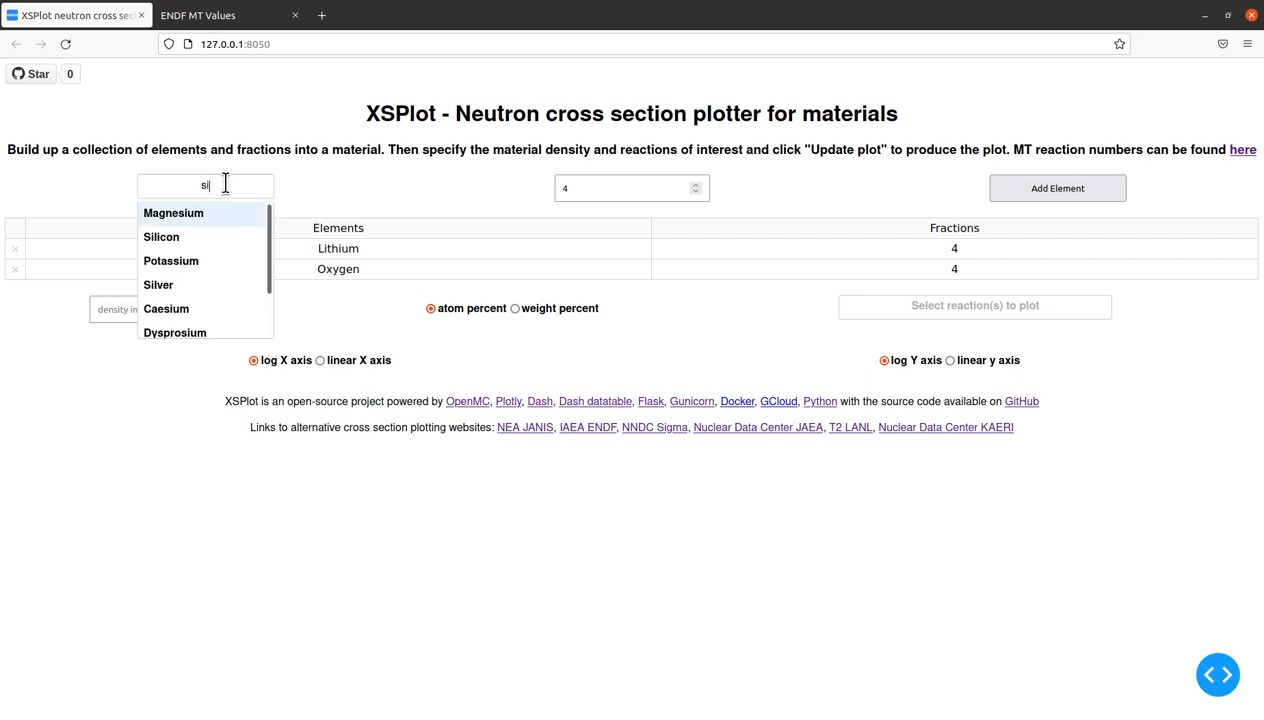
{"action": "type", "text": "li"}
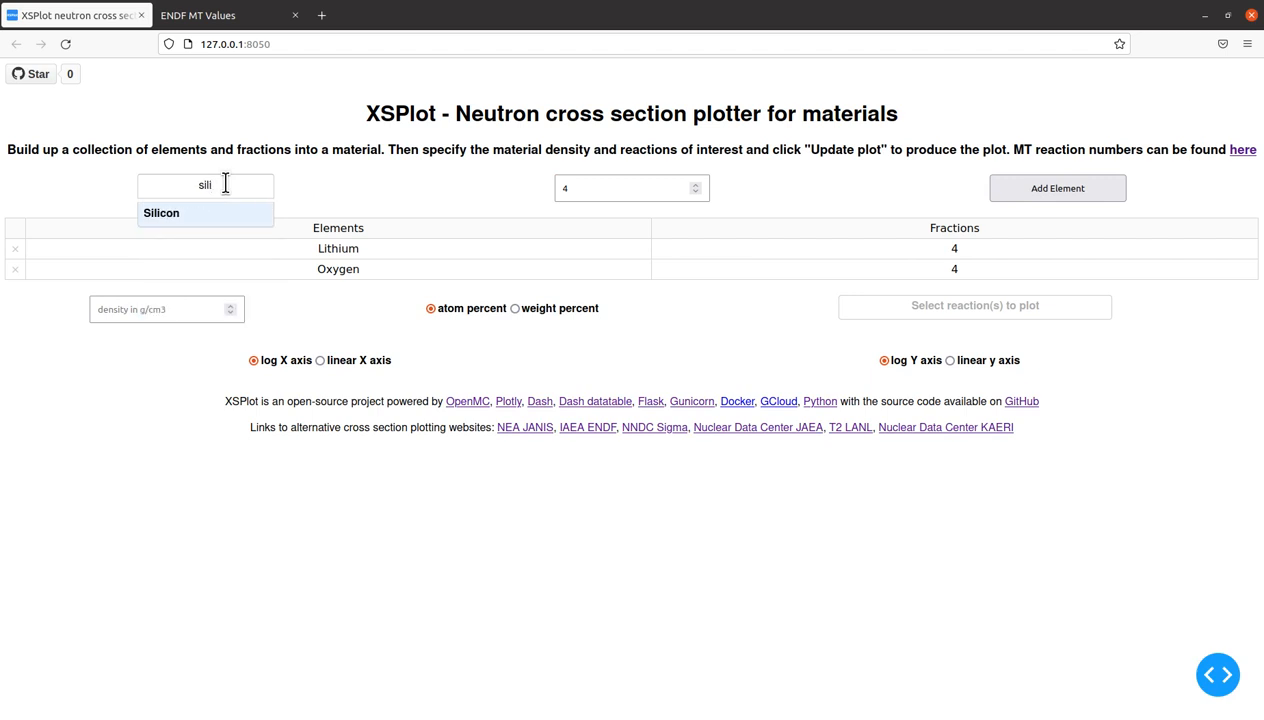
{"action": "key", "text": "Return"}
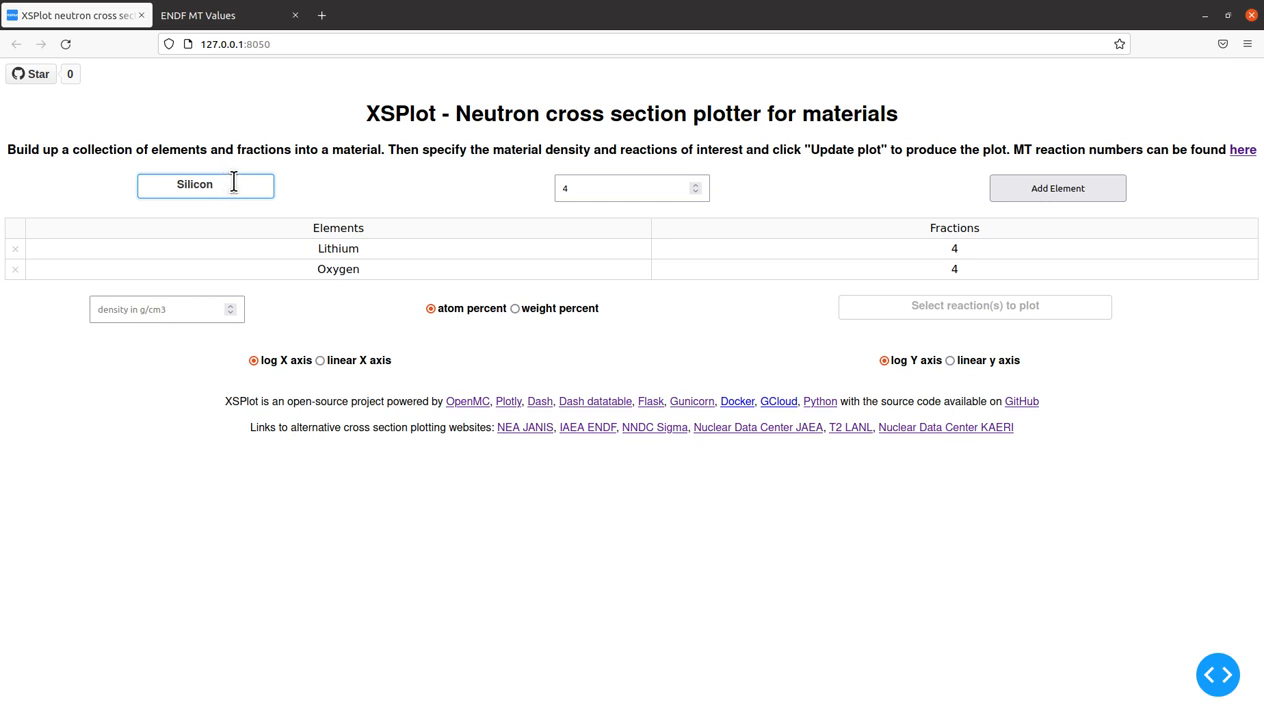
{"action": "double_click", "coordinate": [647, 183]}
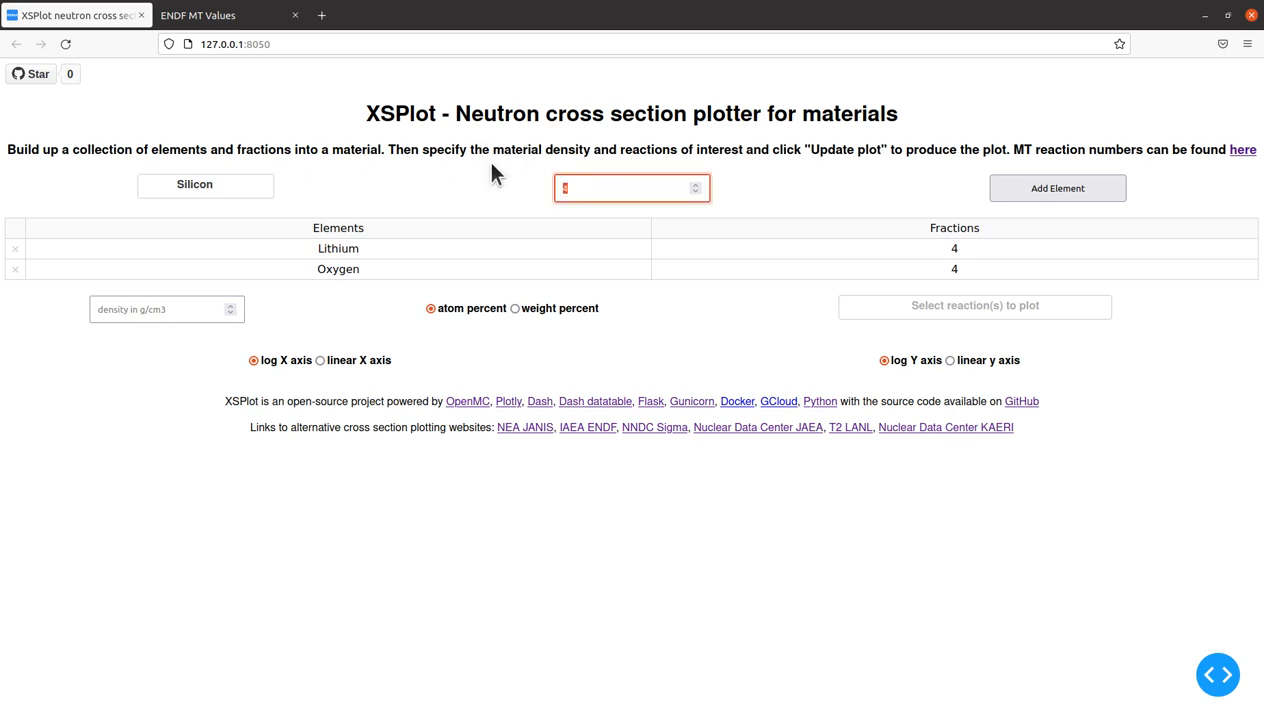
{"action": "type", "text": "1"}
{"action": "left_click", "coordinate": [1029, 193]}
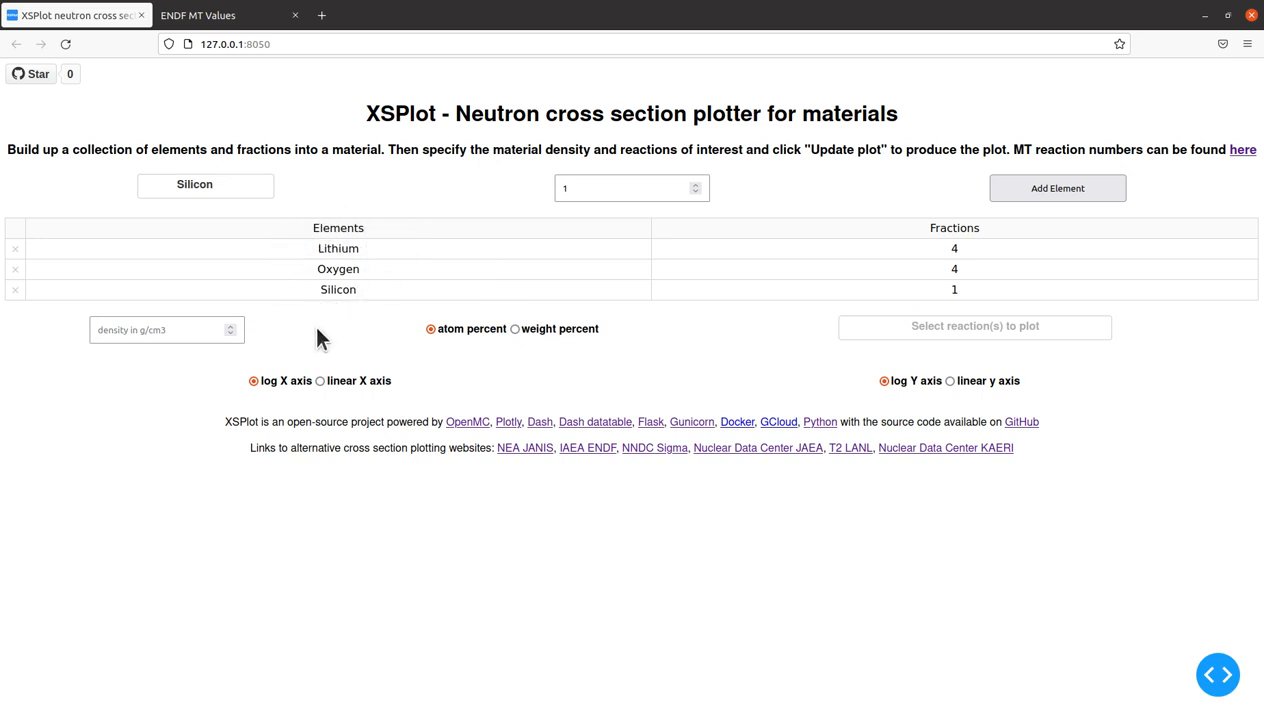
Set the material density to 2.29 g/cm3 and choose the MT 1 (n,total) reaction to plot
{"action": "left_click", "coordinate": [173, 331]}
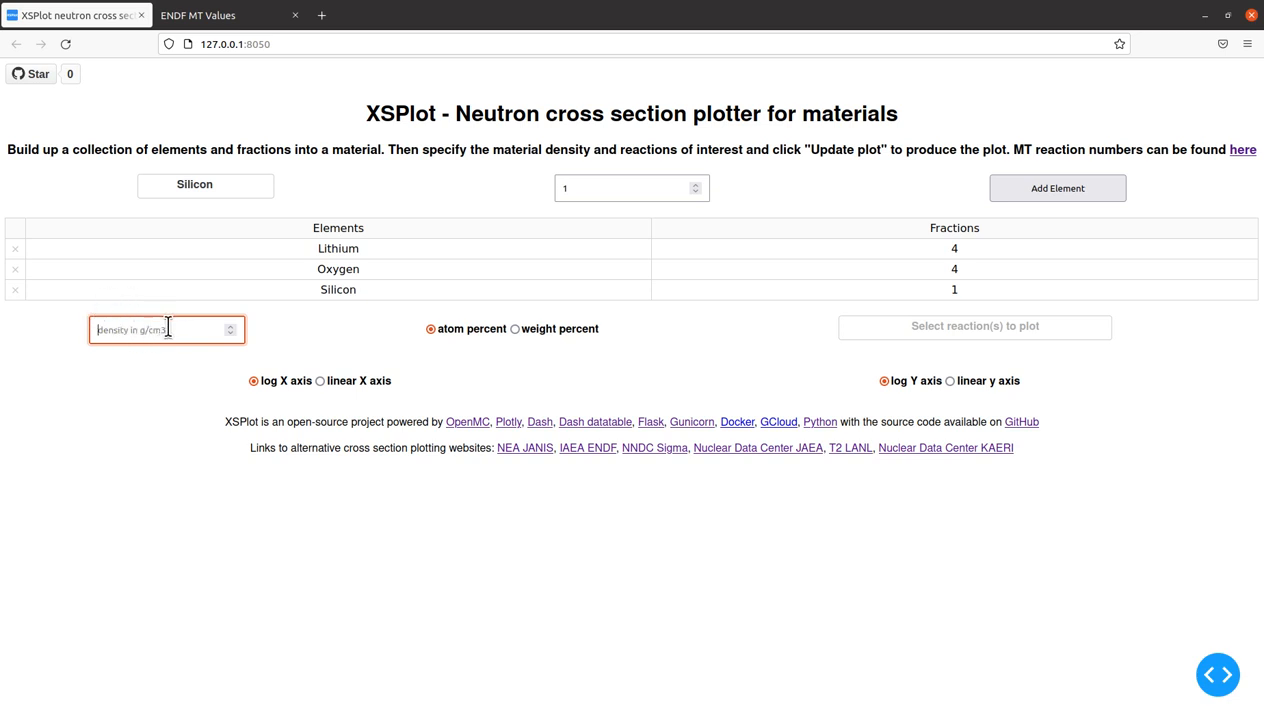
{"action": "type", "text": "2.29"}
{"action": "left_click", "coordinate": [168, 368]}
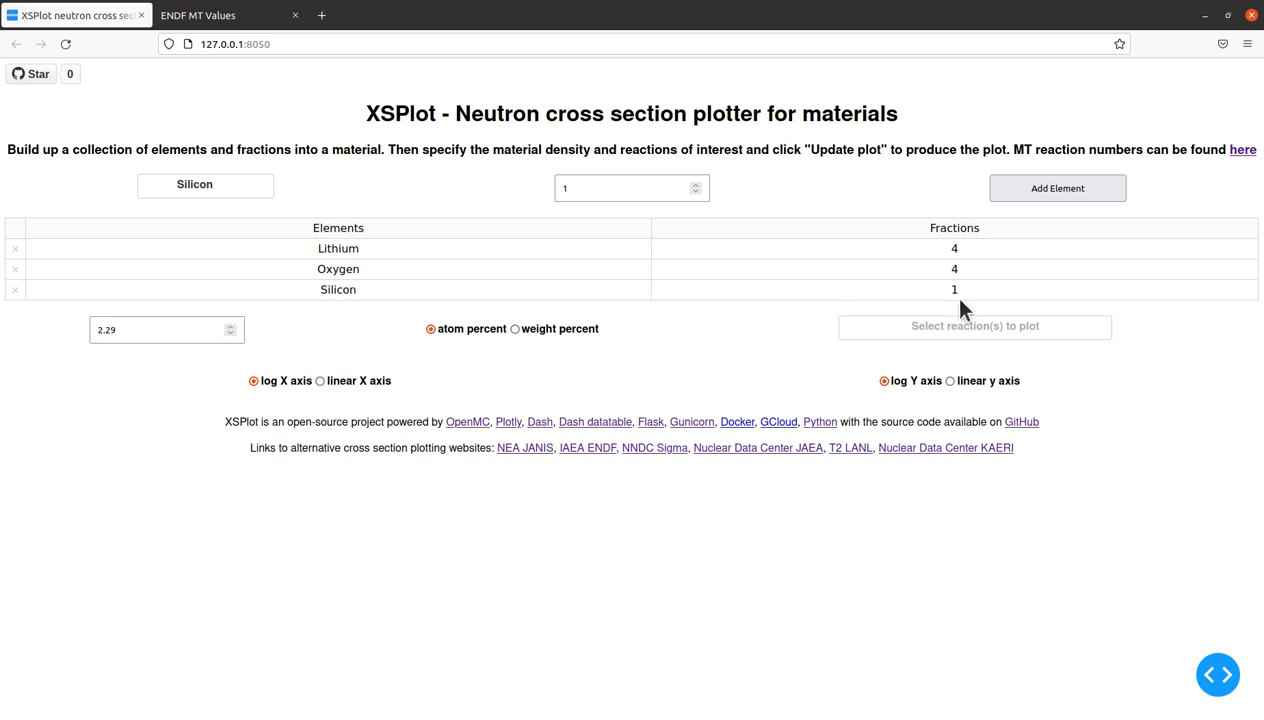
{"action": "left_click", "coordinate": [958, 326]}
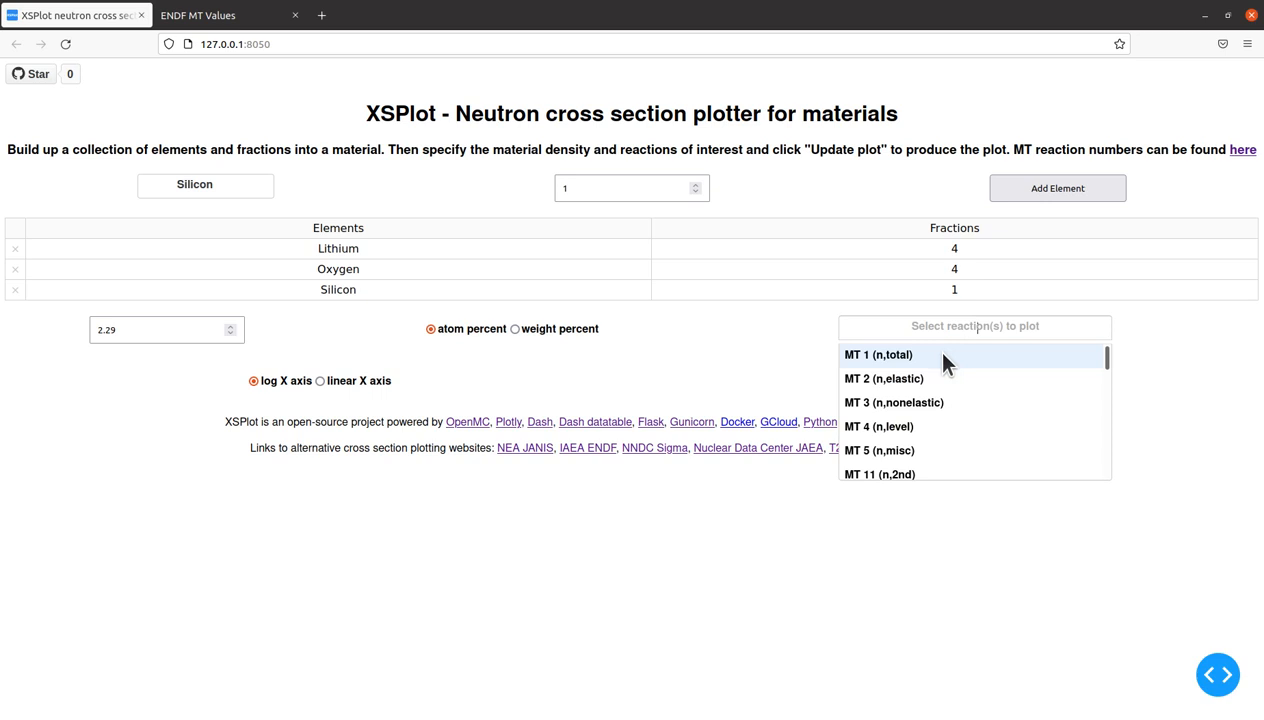
{"action": "left_click", "coordinate": [942, 355]}
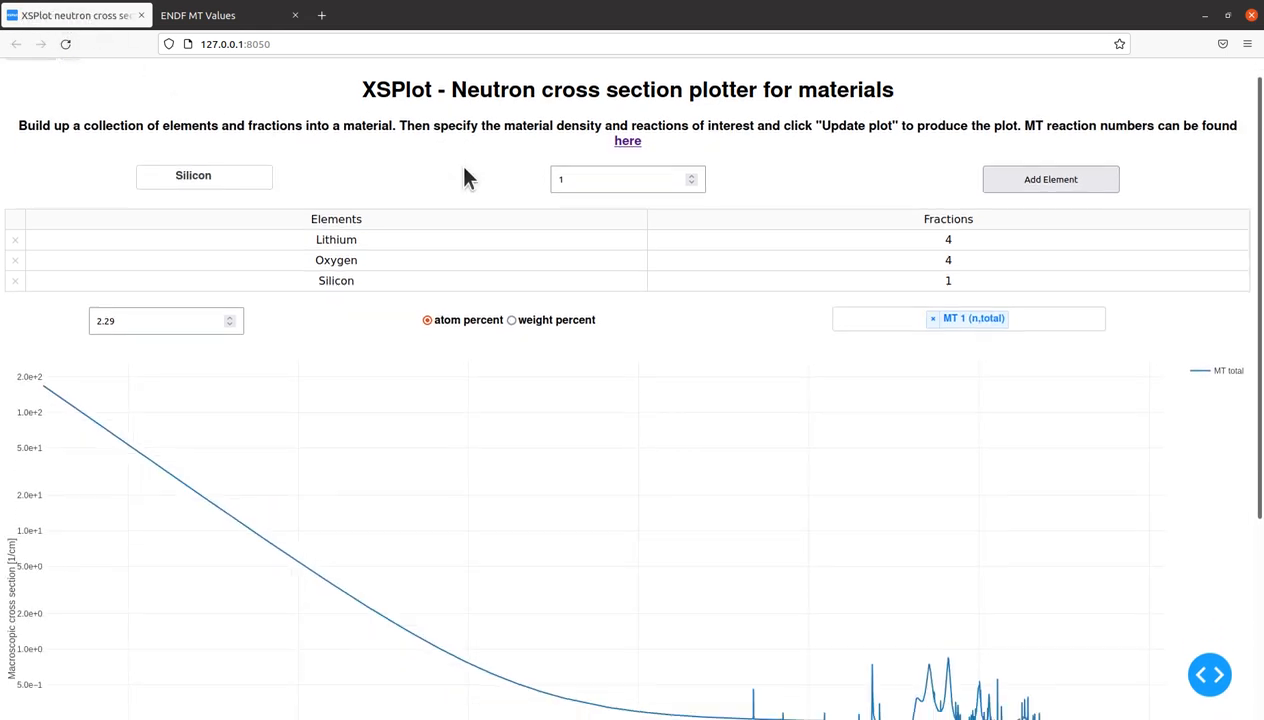
Zoom the cross section plot in on the resonance peaks, from about 1.0e+3 eV to just below 1.0e+8 eV
{"action": "scroll", "coordinate": [465, 176], "scroll_direction": "down", "scroll_amount": 2}
{"action": "scroll", "coordinate": [495, 186], "scroll_direction": "down", "scroll_amount": 1}
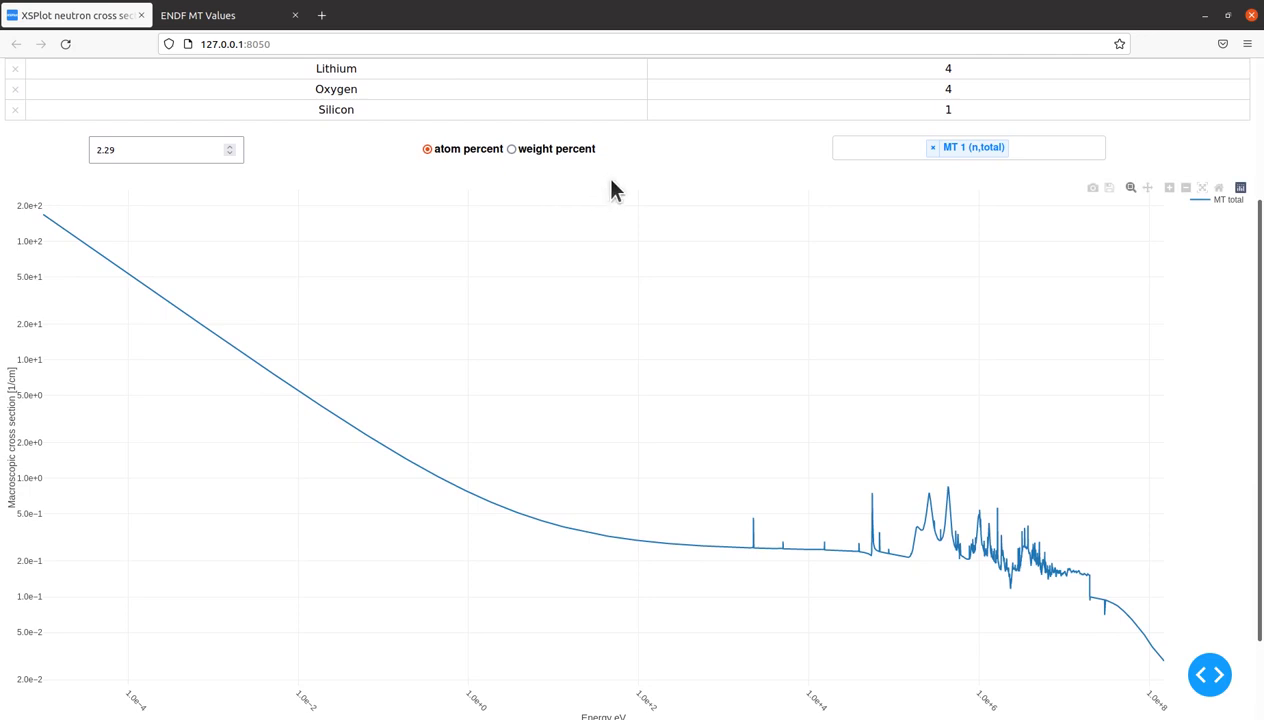
{"action": "scroll", "coordinate": [610, 185], "scroll_direction": "down", "scroll_amount": 1}
{"action": "scroll", "coordinate": [633, 150], "scroll_direction": "down", "scroll_amount": 1}
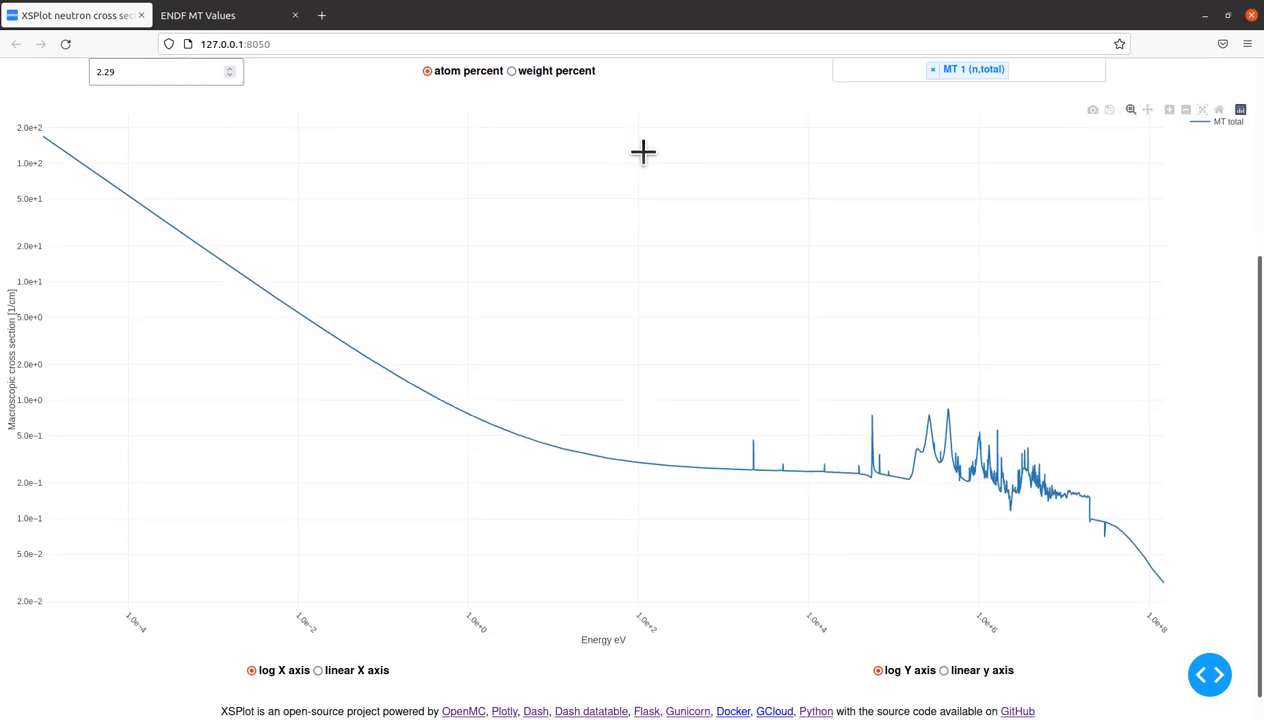
{"action": "scroll", "coordinate": [640, 150], "scroll_direction": "down", "scroll_amount": 1}
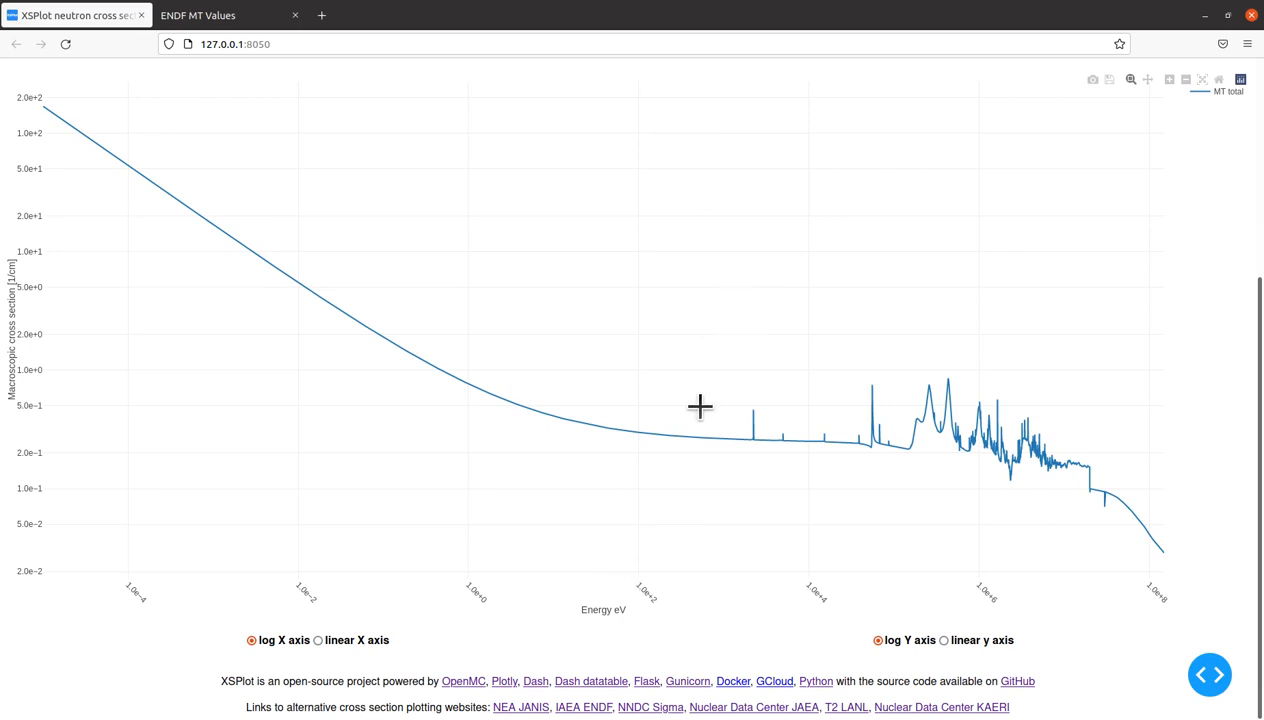
{"action": "left_click_drag", "start_coordinate": [720, 330], "coordinate": [1146, 545]}
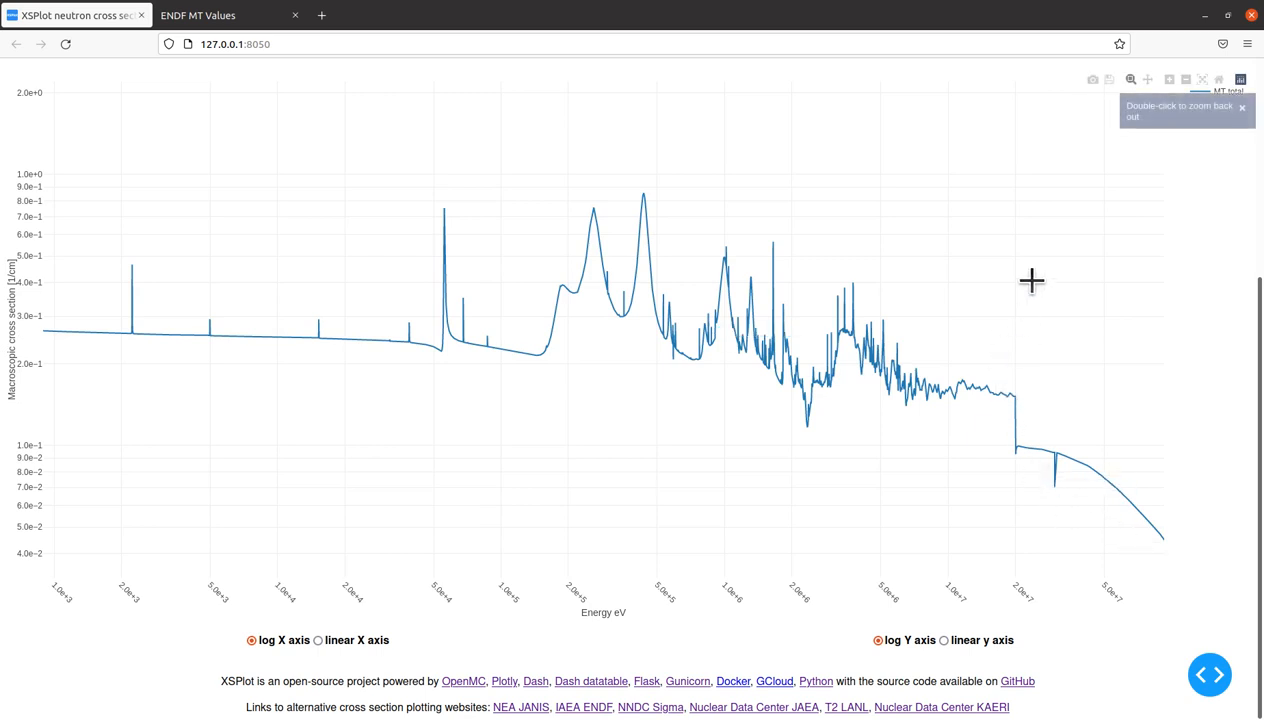
Pan the zoomed plot, including along its energy and cross section axes, and reset it to the full range
{"action": "left_click", "coordinate": [1148, 82]}
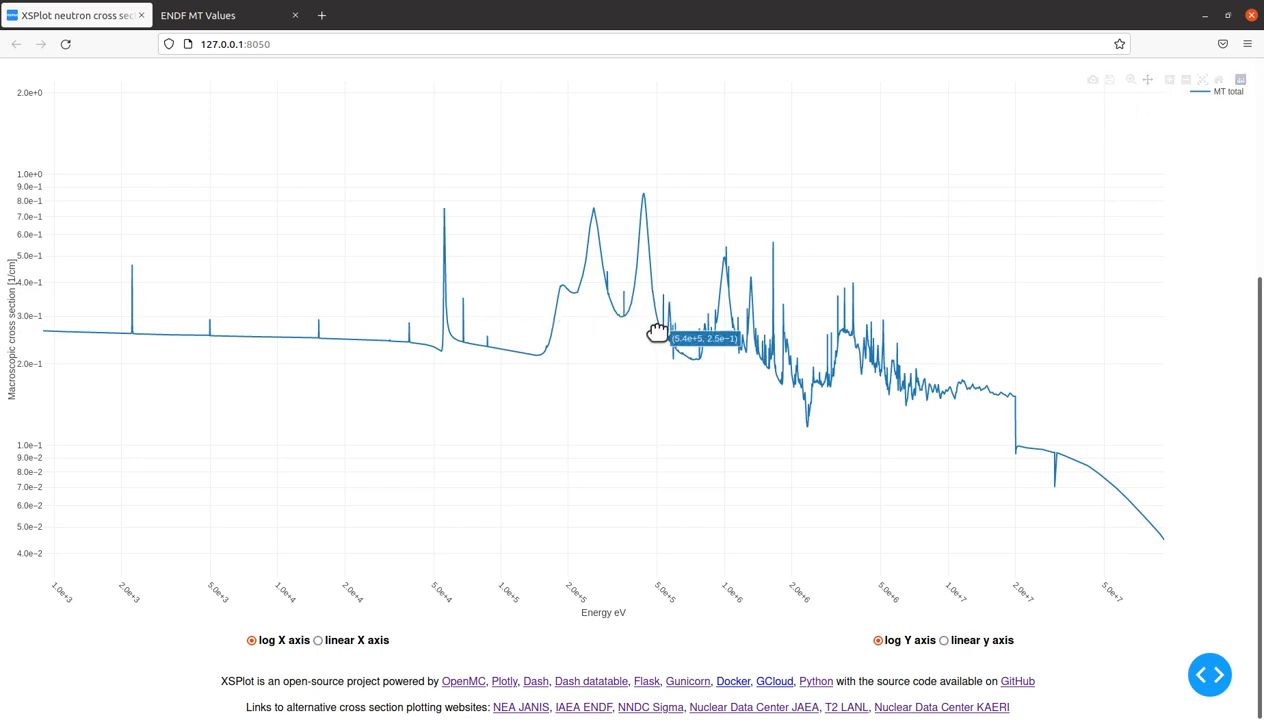
{"action": "left_click_drag", "start_coordinate": [657, 332], "coordinate": [601, 325]}
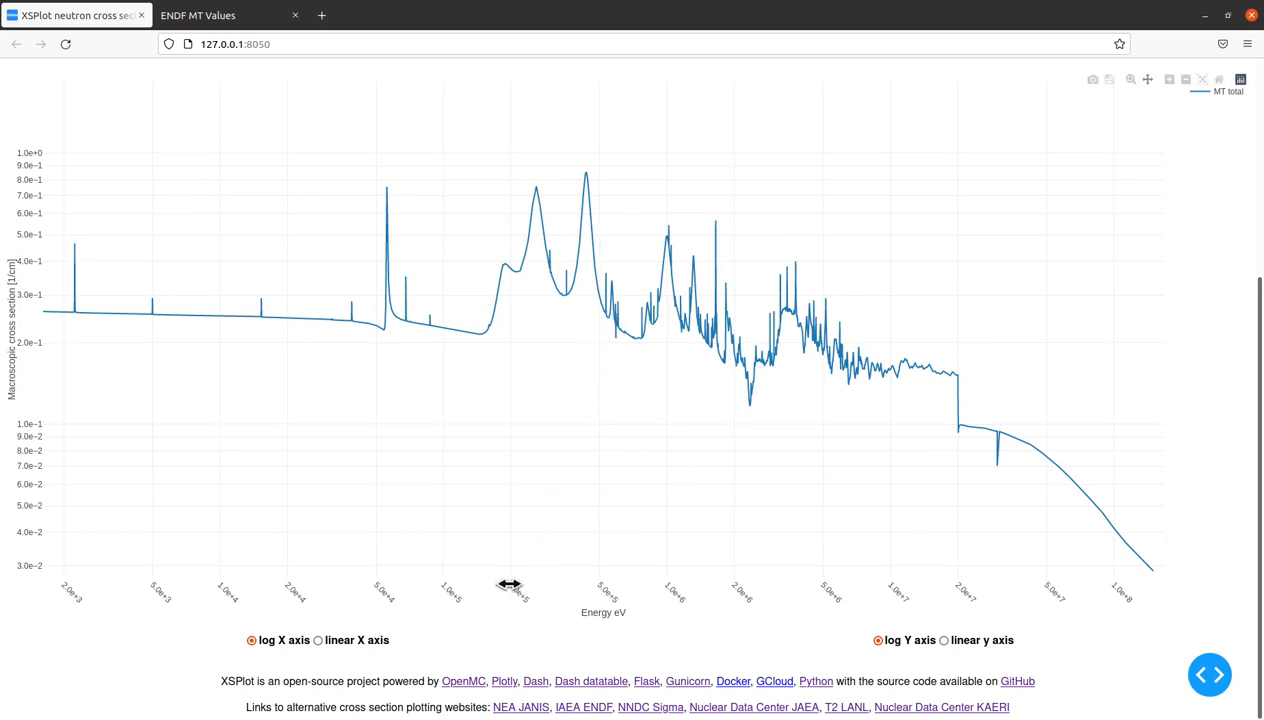
{"action": "mouse_move", "coordinate": [514, 584]}
{"action": "left_mouse_down"}
{"action": "mouse_move", "coordinate": [671, 587]}
{"action": "mouse_move", "coordinate": [488, 573]}
{"action": "mouse_move", "coordinate": [535, 578]}
{"action": "left_mouse_up"}
{"action": "mouse_move", "coordinate": [34, 290]}
{"action": "left_mouse_down"}
{"action": "mouse_move", "coordinate": [32, 180]}
{"action": "mouse_move", "coordinate": [28, 305]}
{"action": "mouse_move", "coordinate": [28, 274]}
{"action": "mouse_move", "coordinate": [29, 292]}
{"action": "left_mouse_up"}
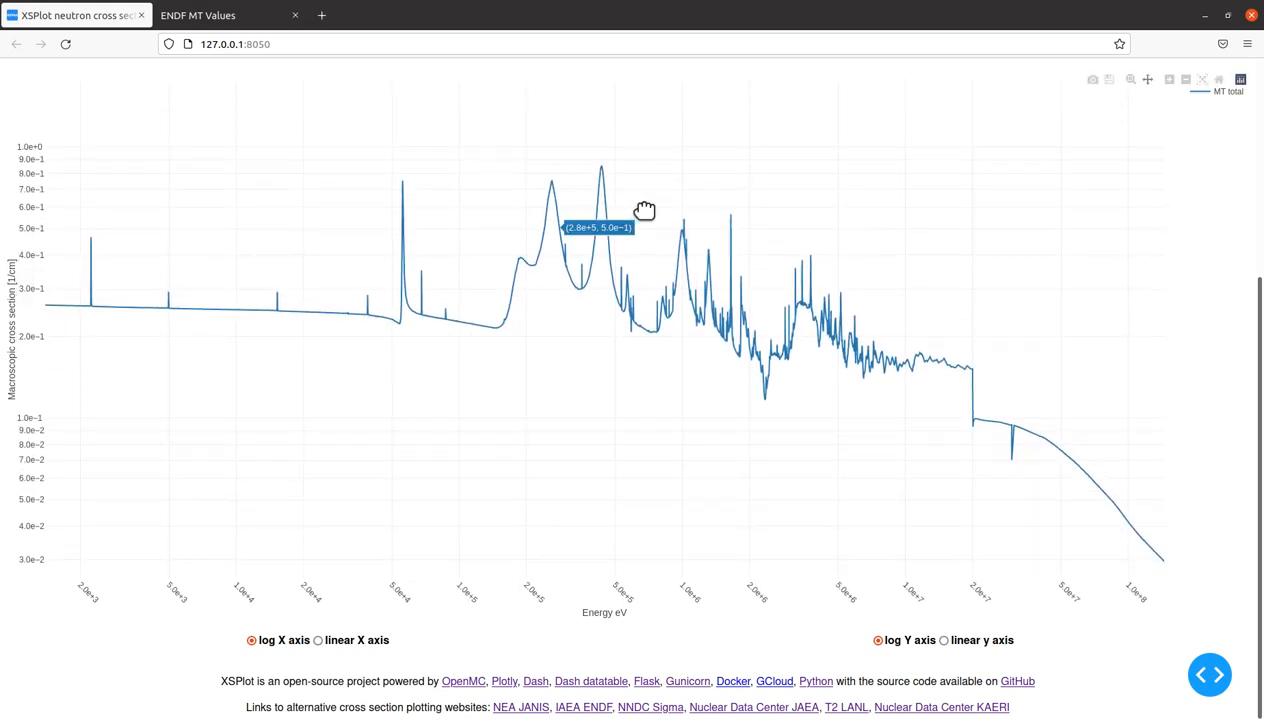
{"action": "double_click", "coordinate": [785, 208]}
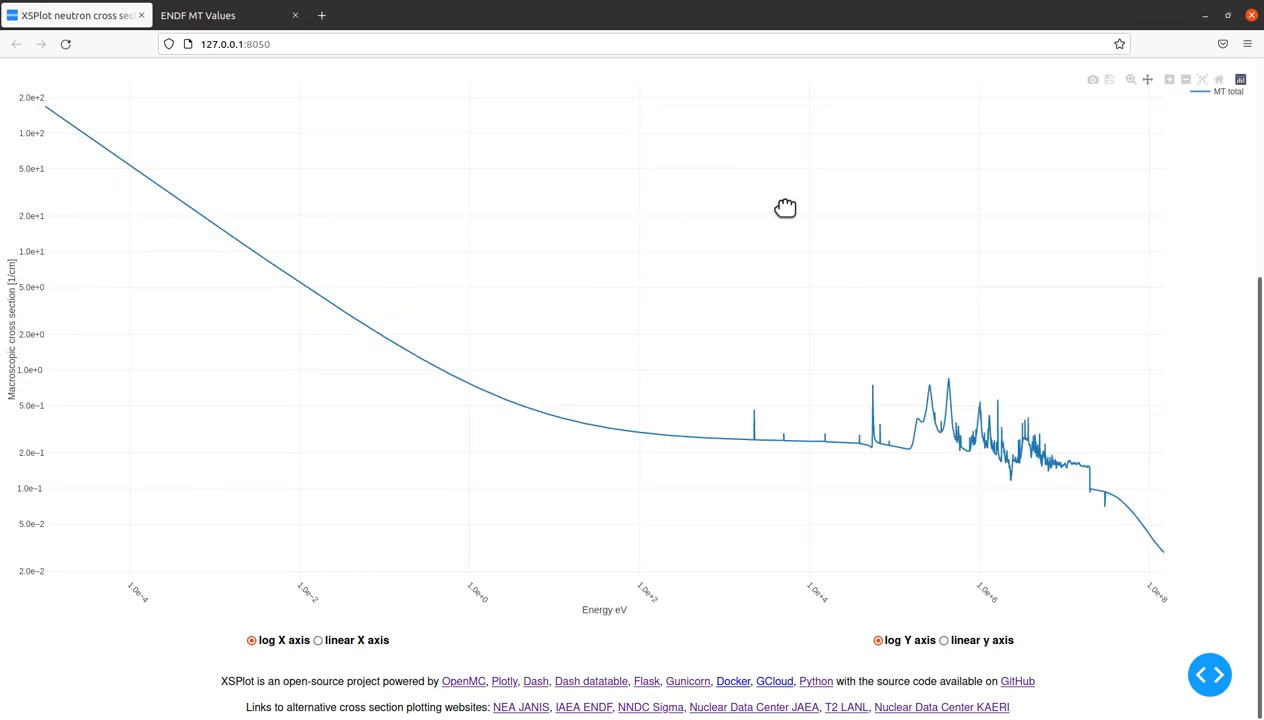
Export the plot as newplot.png, opening the snapshot in Image Viewer and closing it after viewing
{"action": "left_click", "coordinate": [1092, 80]}
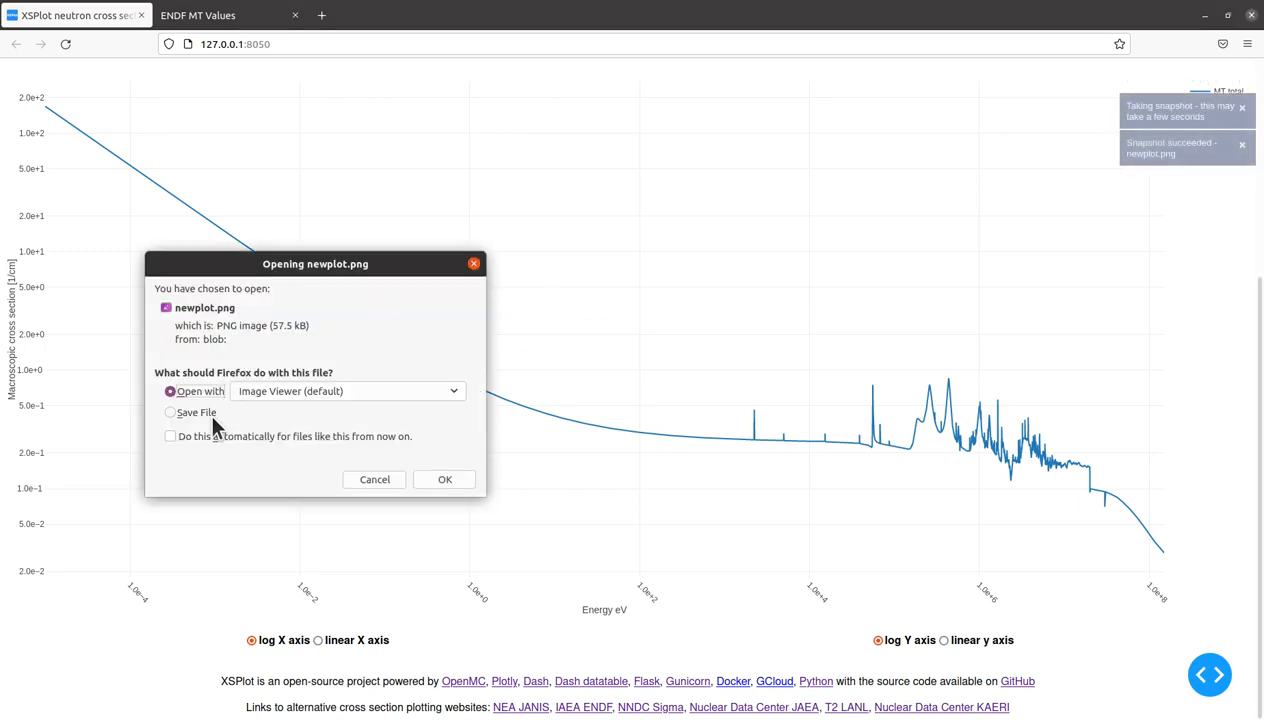
{"action": "left_click", "coordinate": [445, 479]}
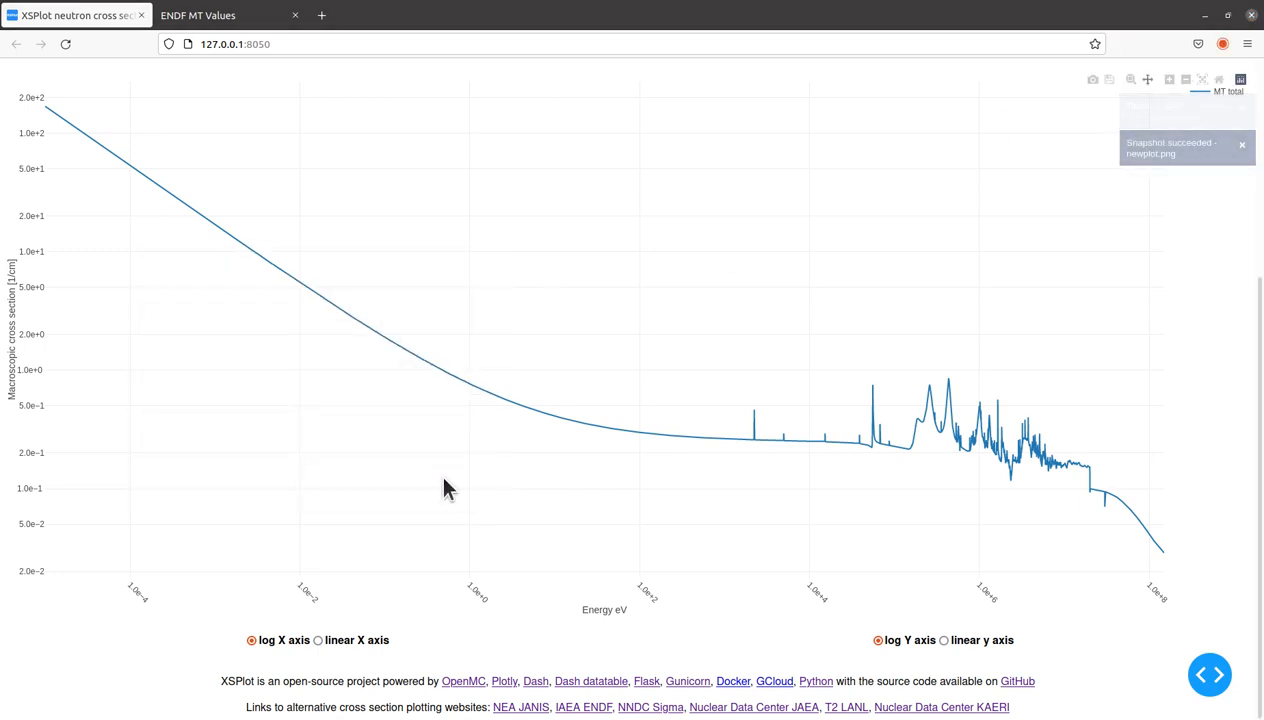
{"action": "left_click", "coordinate": [1248, 20]}
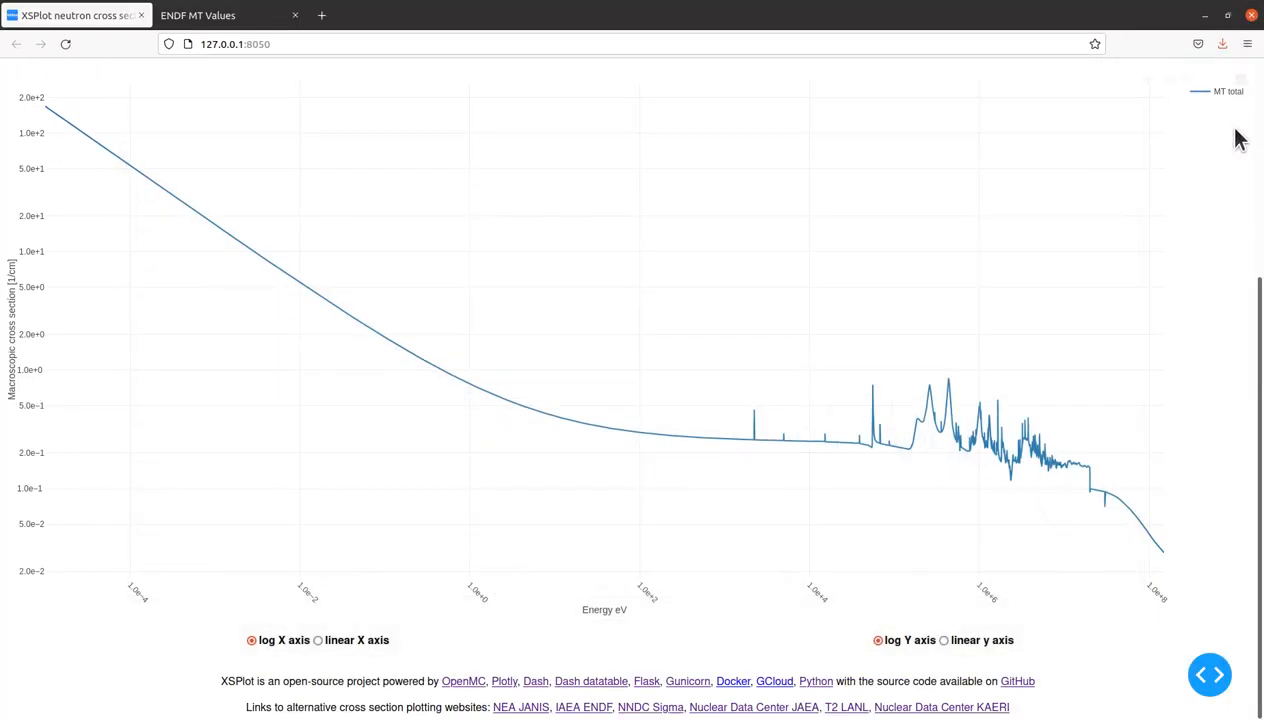
Try a linear Y axis on the plot, and settle on a linear X axis with a log Y axis
{"action": "scroll", "coordinate": [1262, 272], "scroll_direction": "up", "scroll_amount": 1}
{"action": "scroll", "coordinate": [1262, 272], "scroll_direction": "down", "scroll_amount": 1}
{"action": "left_click", "coordinate": [944, 641]}
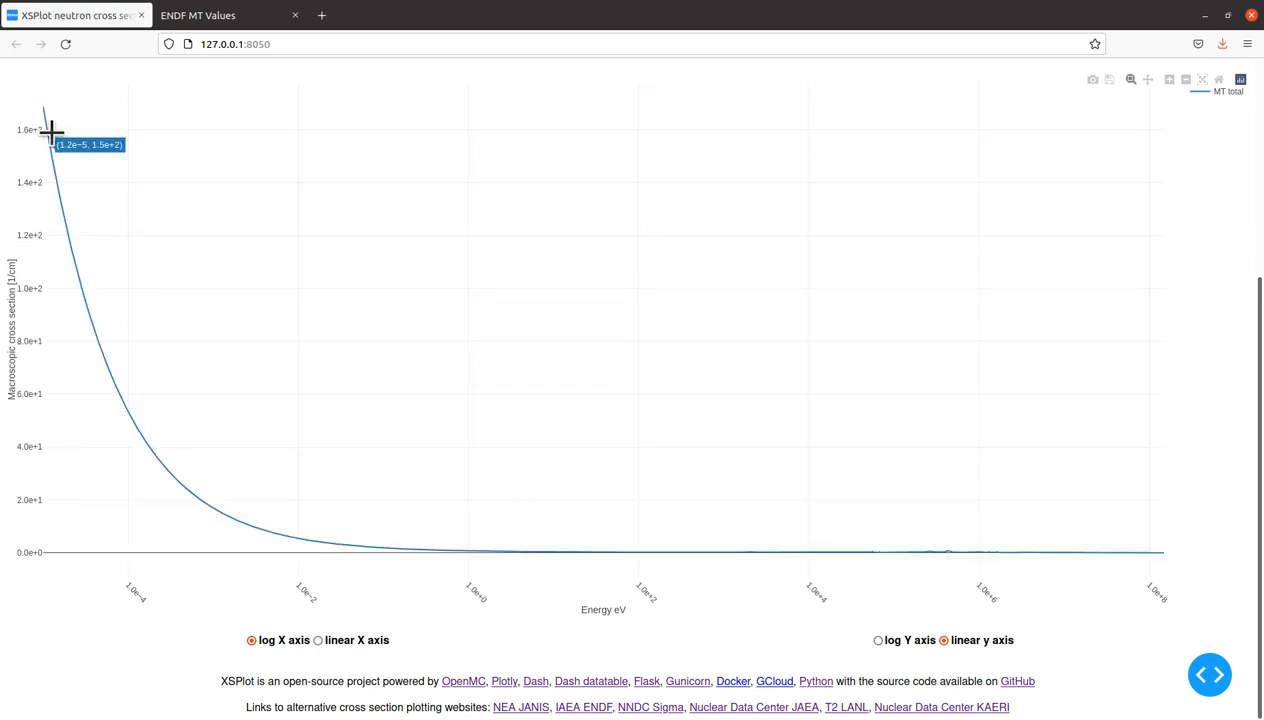
{"action": "left_click", "coordinate": [317, 641]}
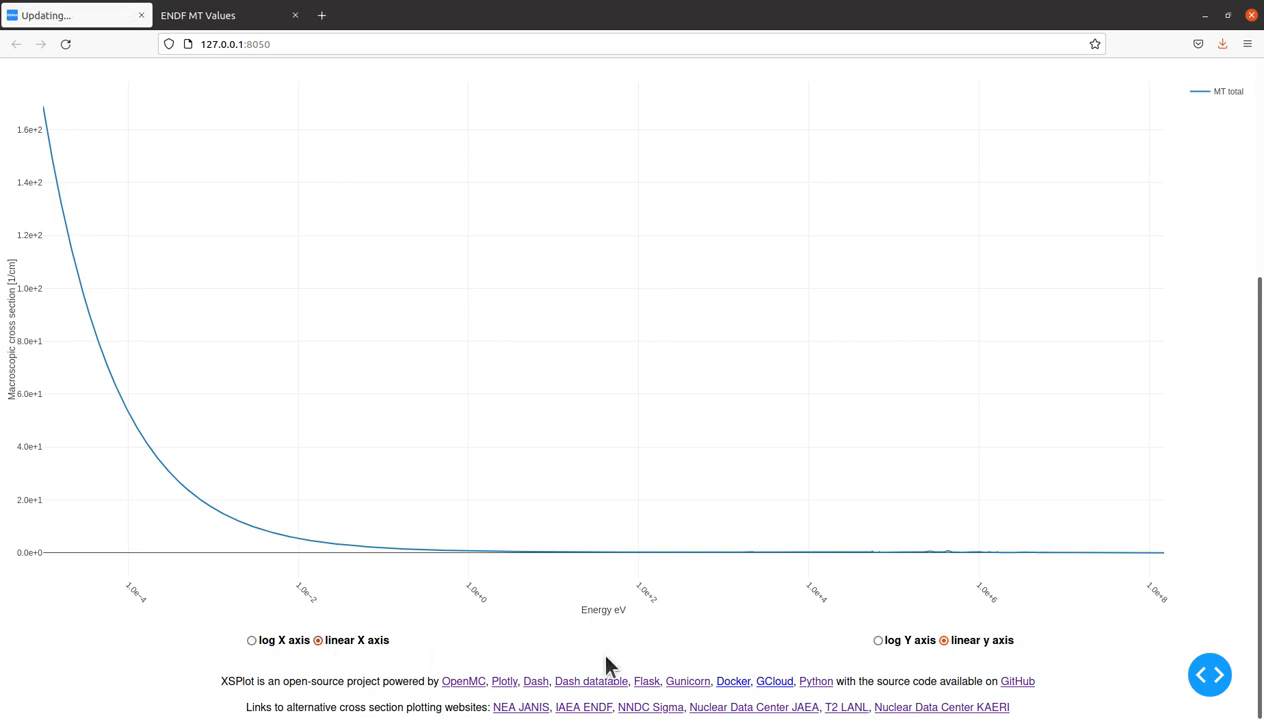
{"action": "left_click", "coordinate": [878, 641]}
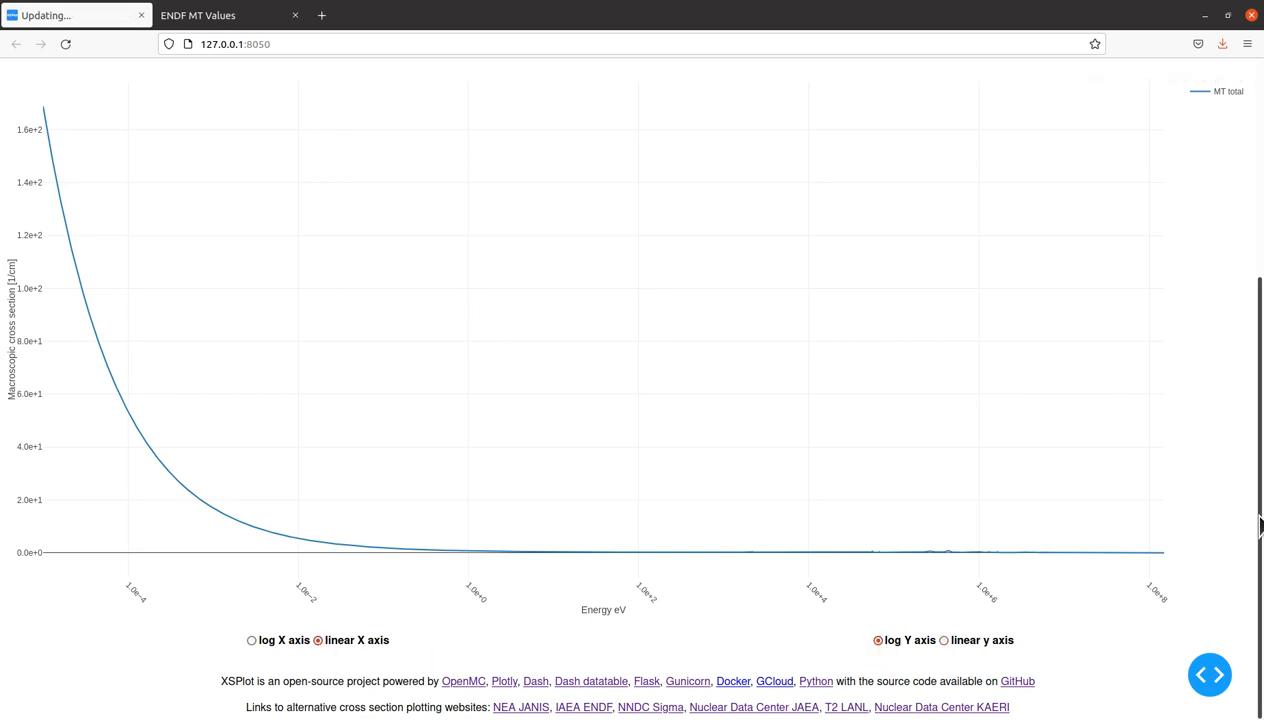
Add the MT 16 (n,2n) reaction to the plot alongside MT 1 (n,total)
{"action": "left_click_drag", "start_coordinate": [1260, 515], "coordinate": [1260, 460]}
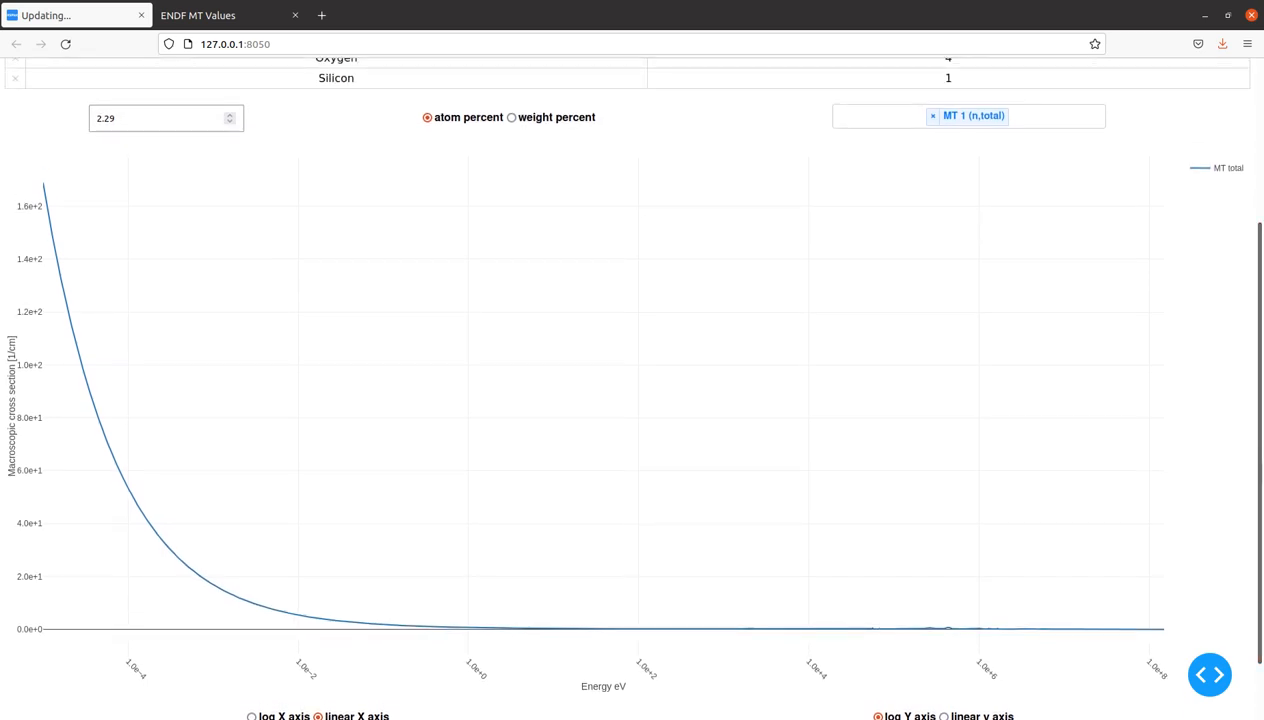
{"action": "left_click", "coordinate": [1025, 116]}
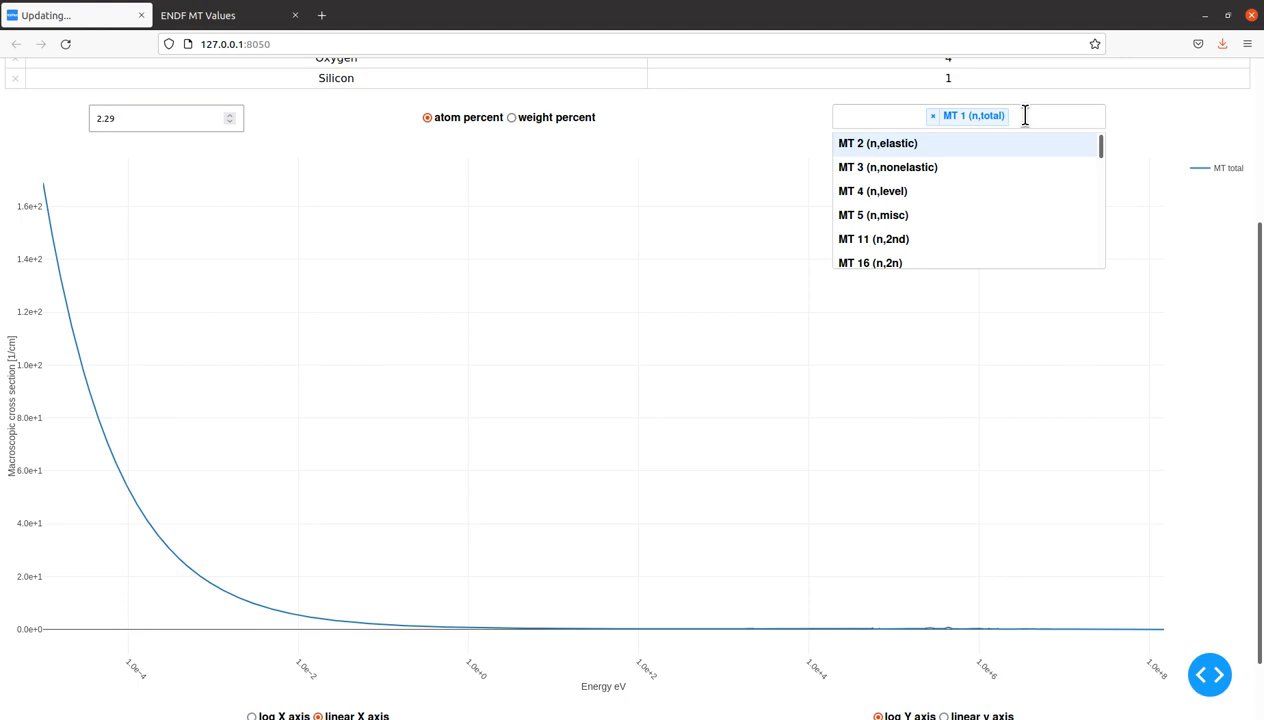
{"action": "left_click", "coordinate": [928, 258]}
{"action": "left_click", "coordinate": [752, 119]}
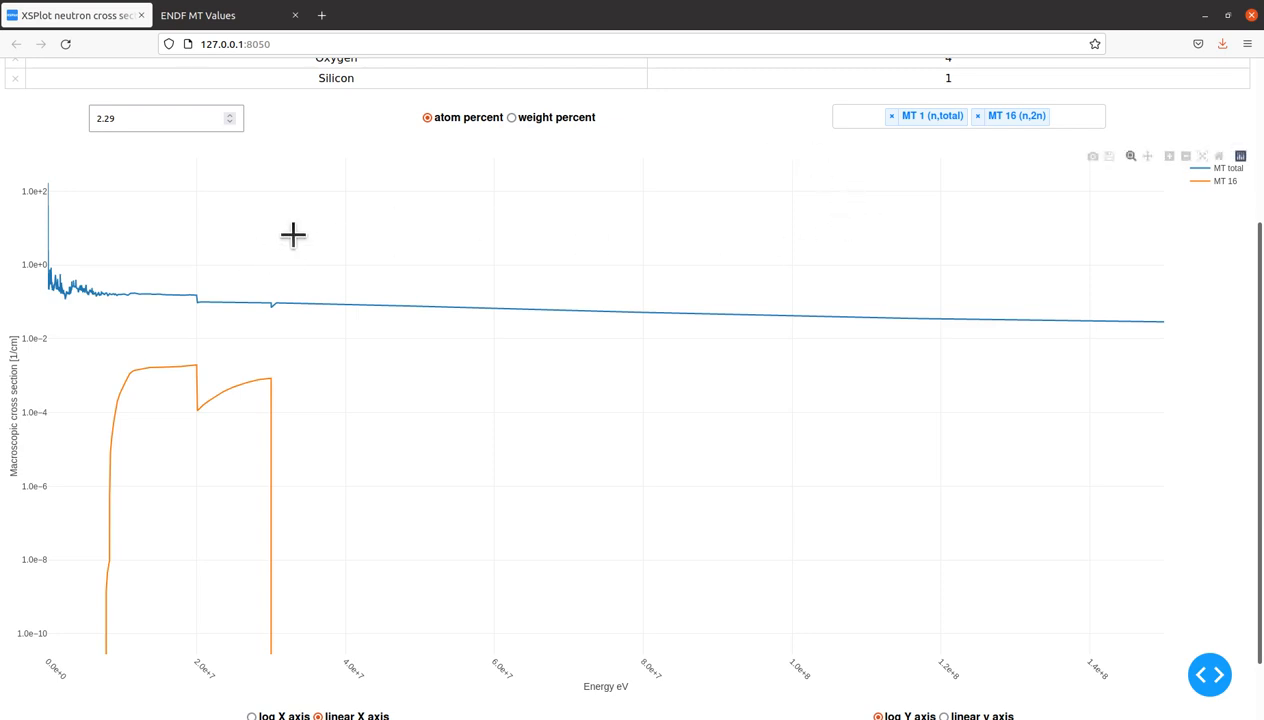
Zoom the plot to energies up to about 3.5e+7 eV, and toggle the MT 16 and MT total traces off and on
{"action": "left_click_drag", "start_coordinate": [307, 198], "coordinate": [26, 614]}
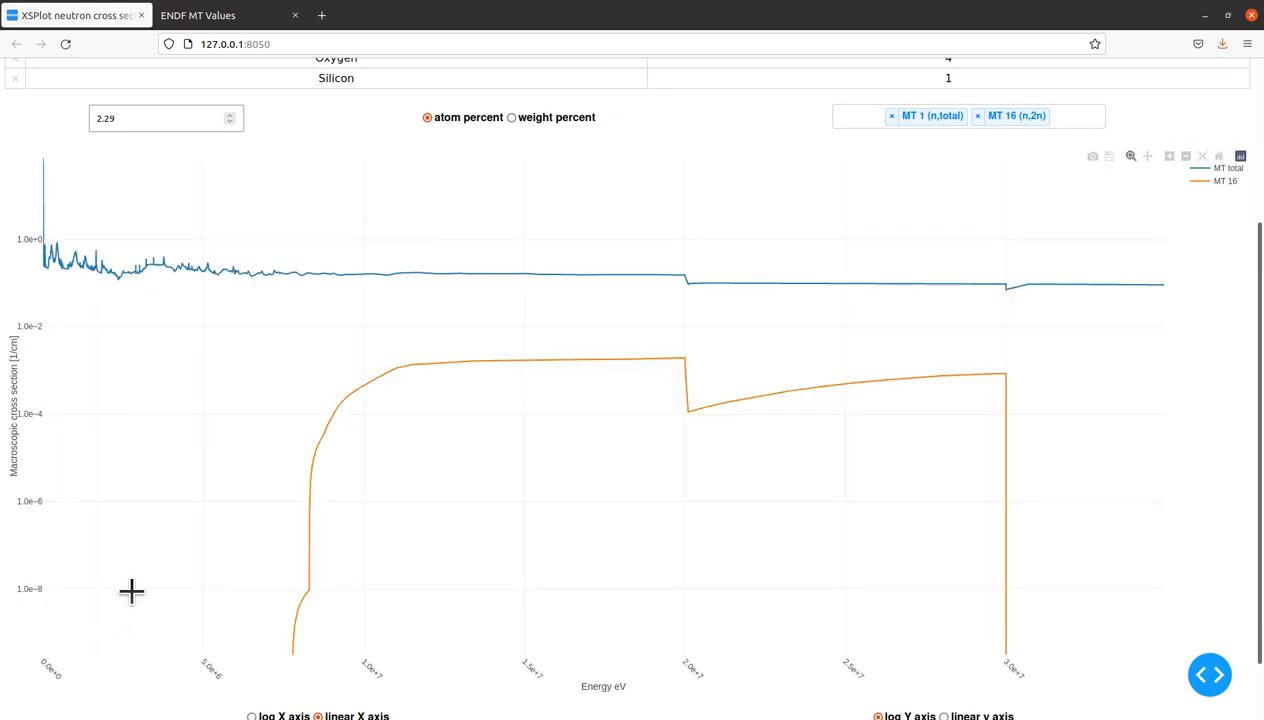
{"action": "left_click", "coordinate": [1226, 186]}
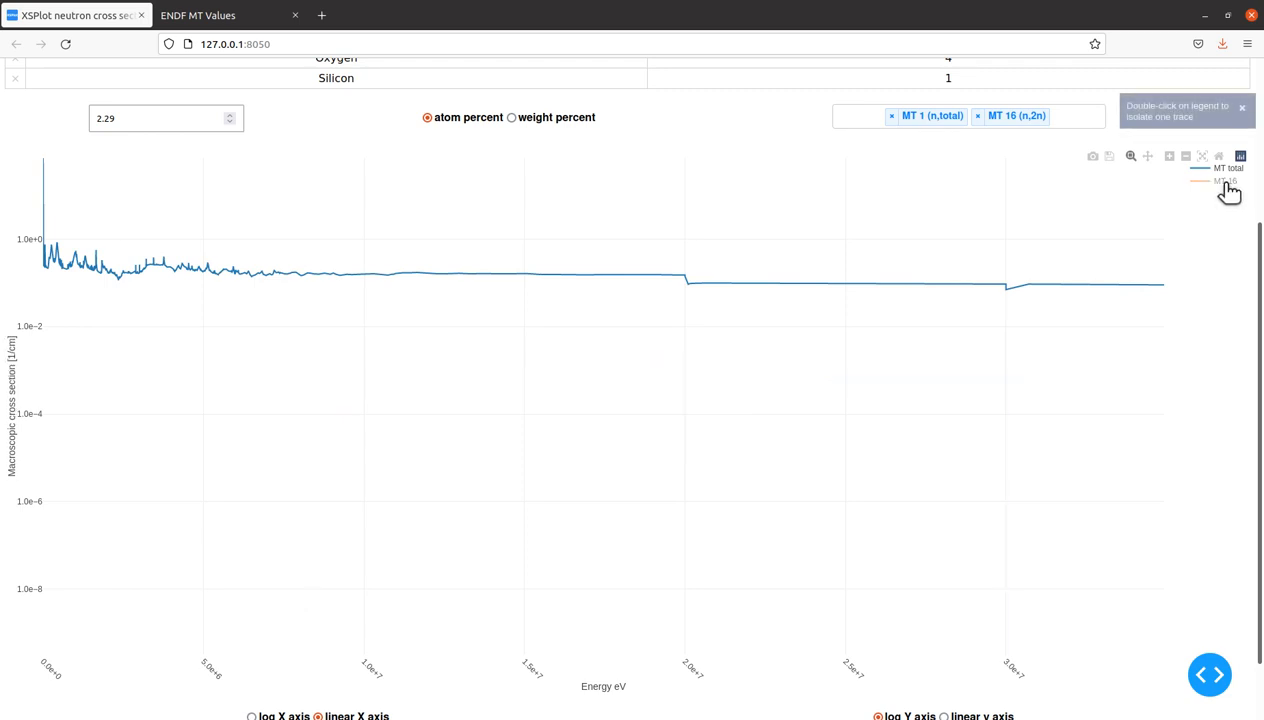
{"action": "left_click", "coordinate": [1224, 182]}
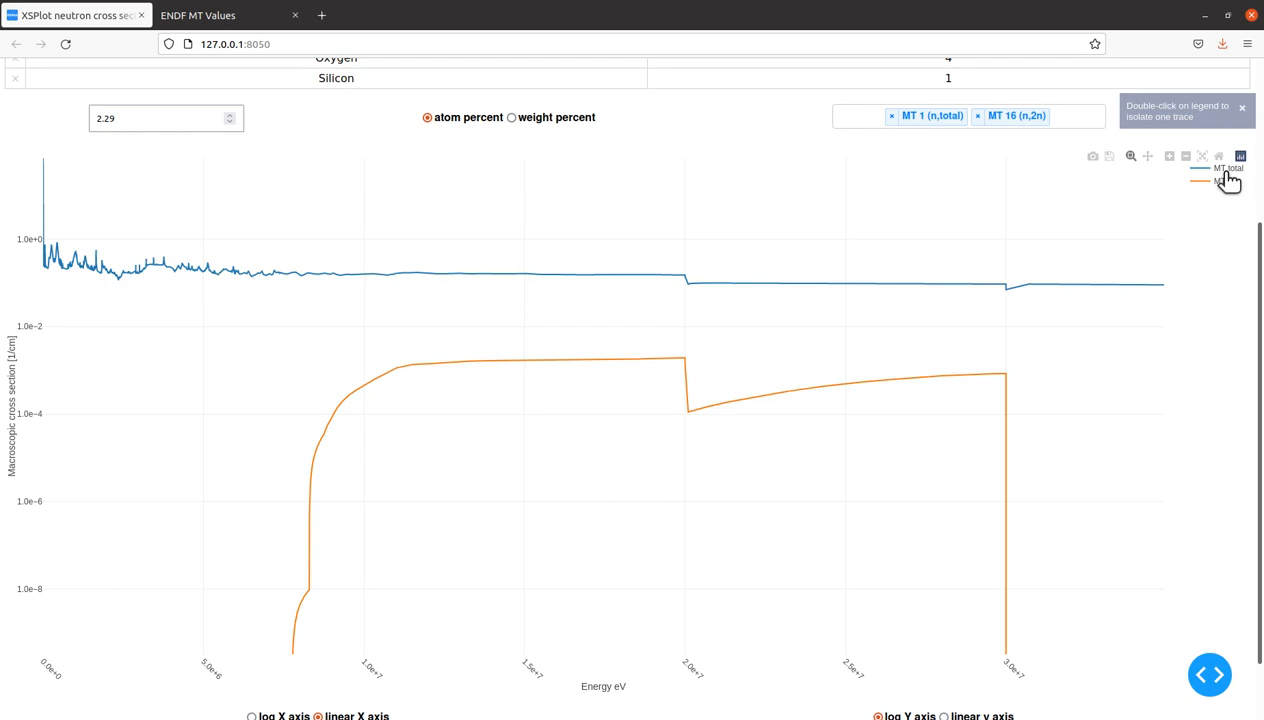
{"action": "left_click", "coordinate": [1227, 170]}
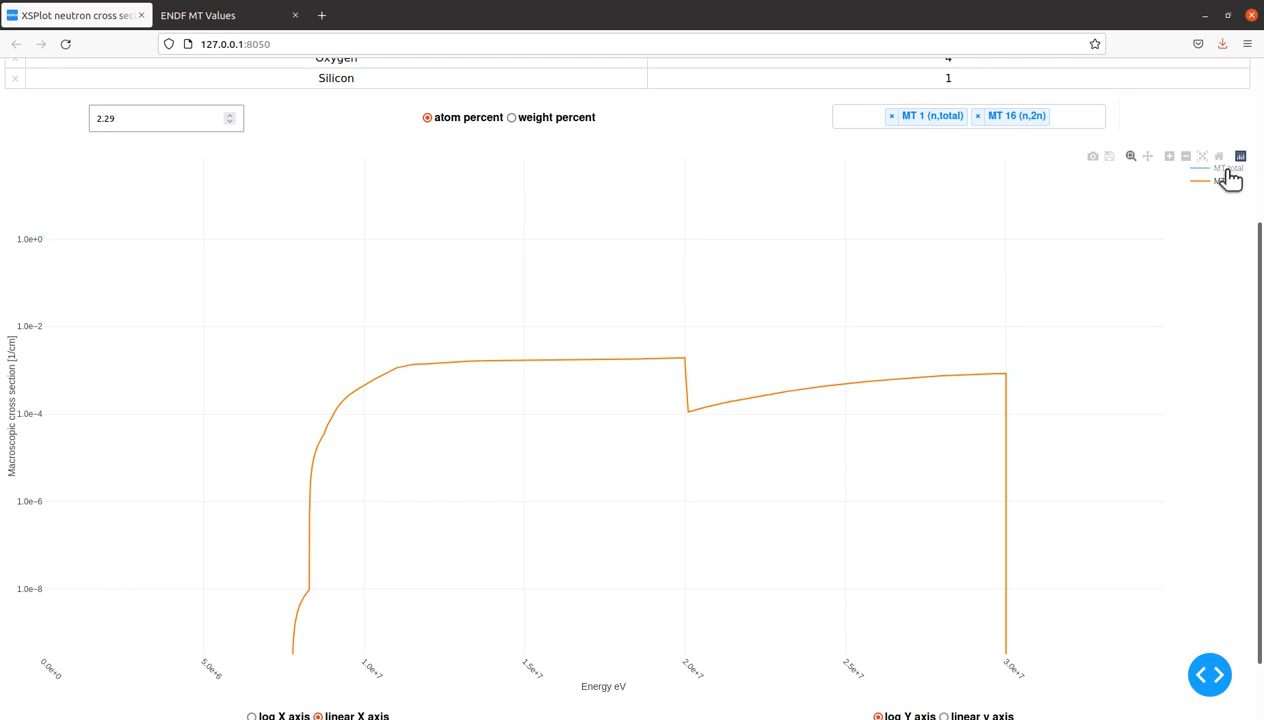
{"action": "left_click", "coordinate": [1227, 171]}
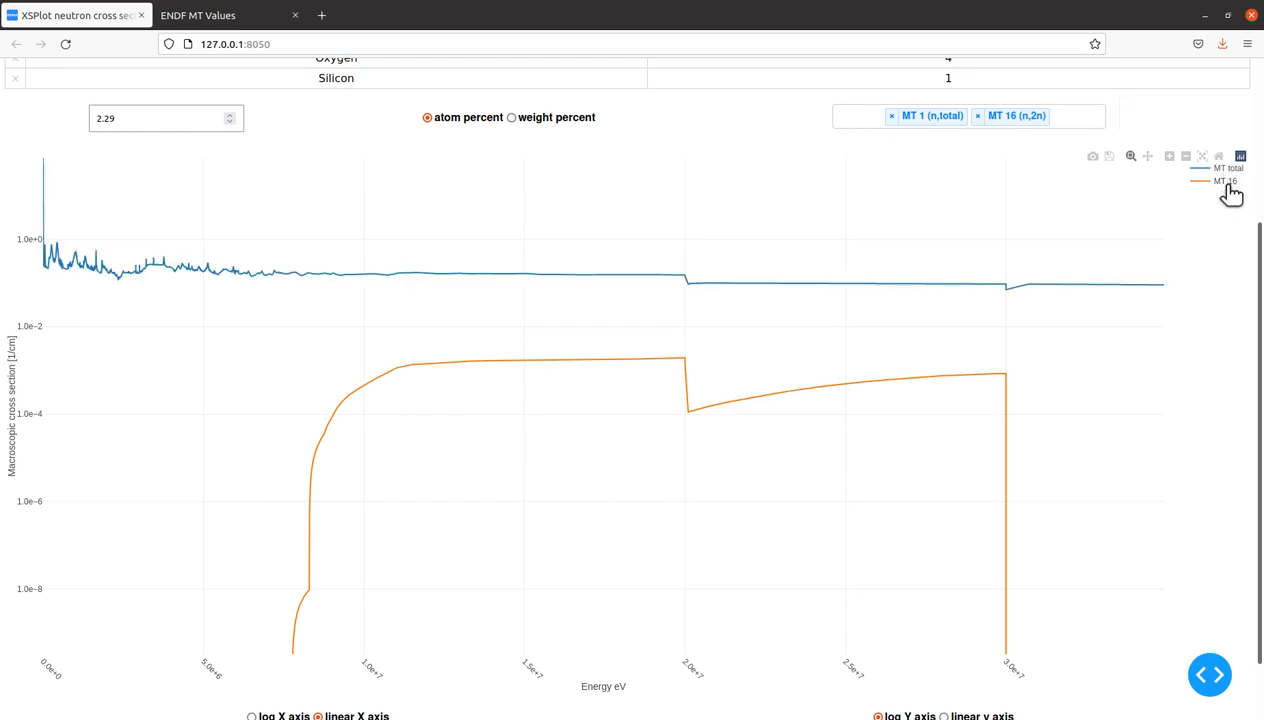
Remove the Silicon and Oxygen rows from the material's element table, keeping only Lithium
{"action": "scroll", "coordinate": [1199, 294], "scroll_direction": "up", "scroll_amount": 2}
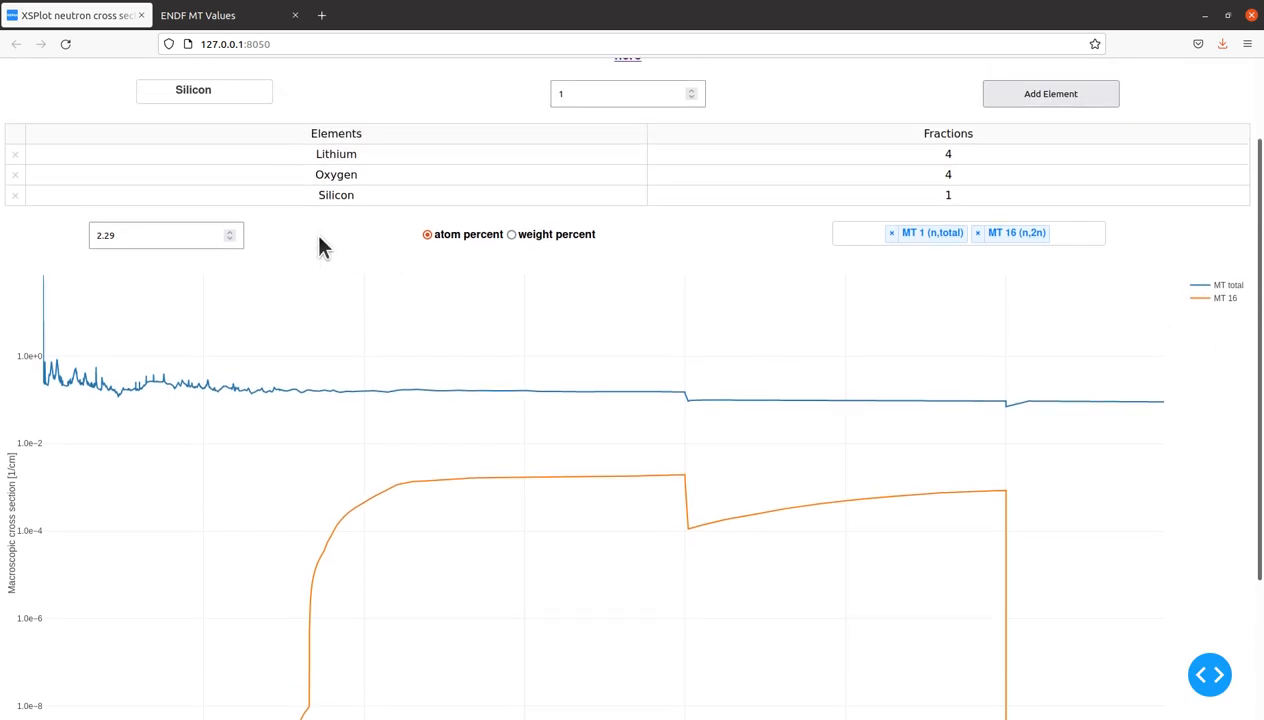
{"action": "left_click", "coordinate": [15, 195]}
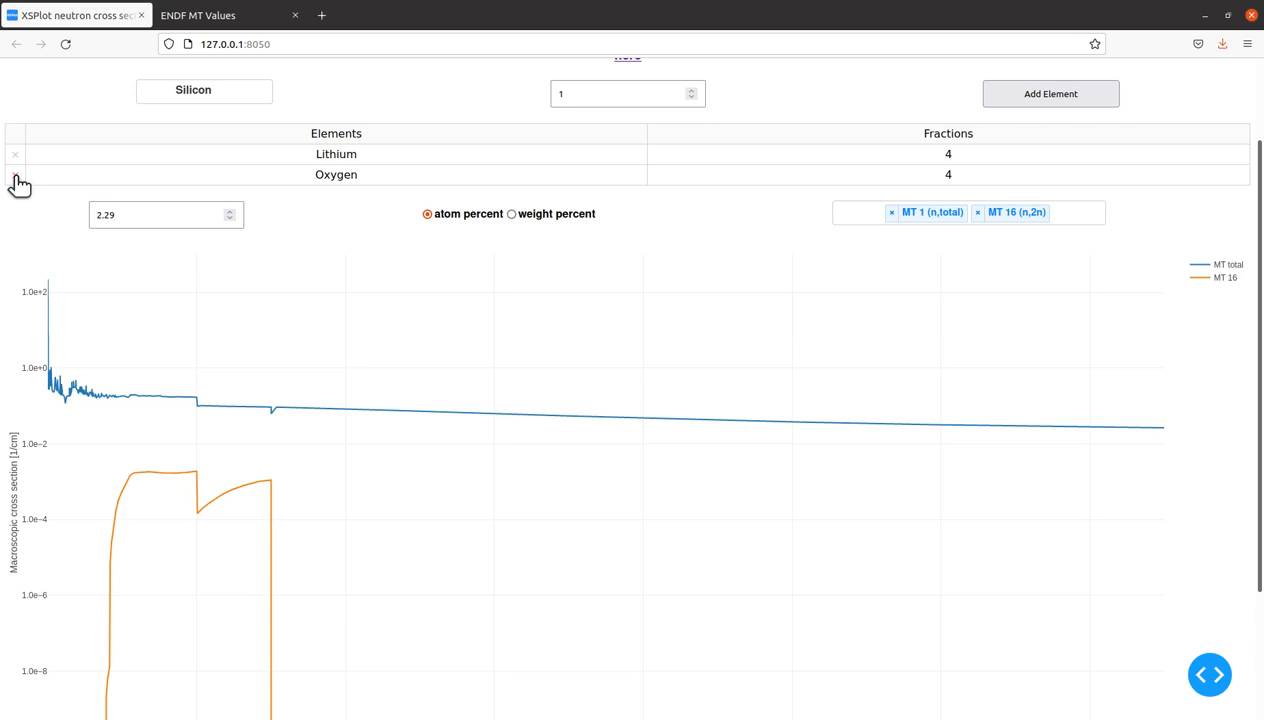
{"action": "left_click", "coordinate": [15, 175]}
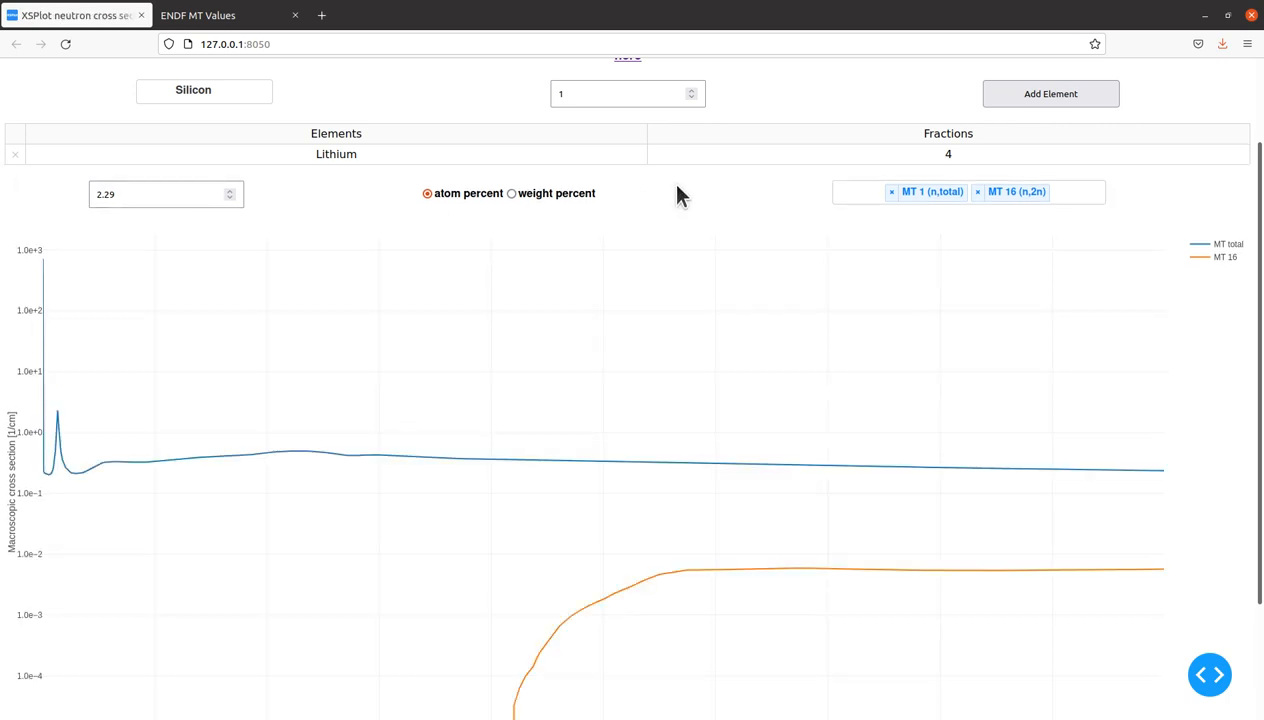
Remove the MT 1 (n,total) reaction from the plot and set a linear Y axis
{"action": "left_click", "coordinate": [891, 192]}
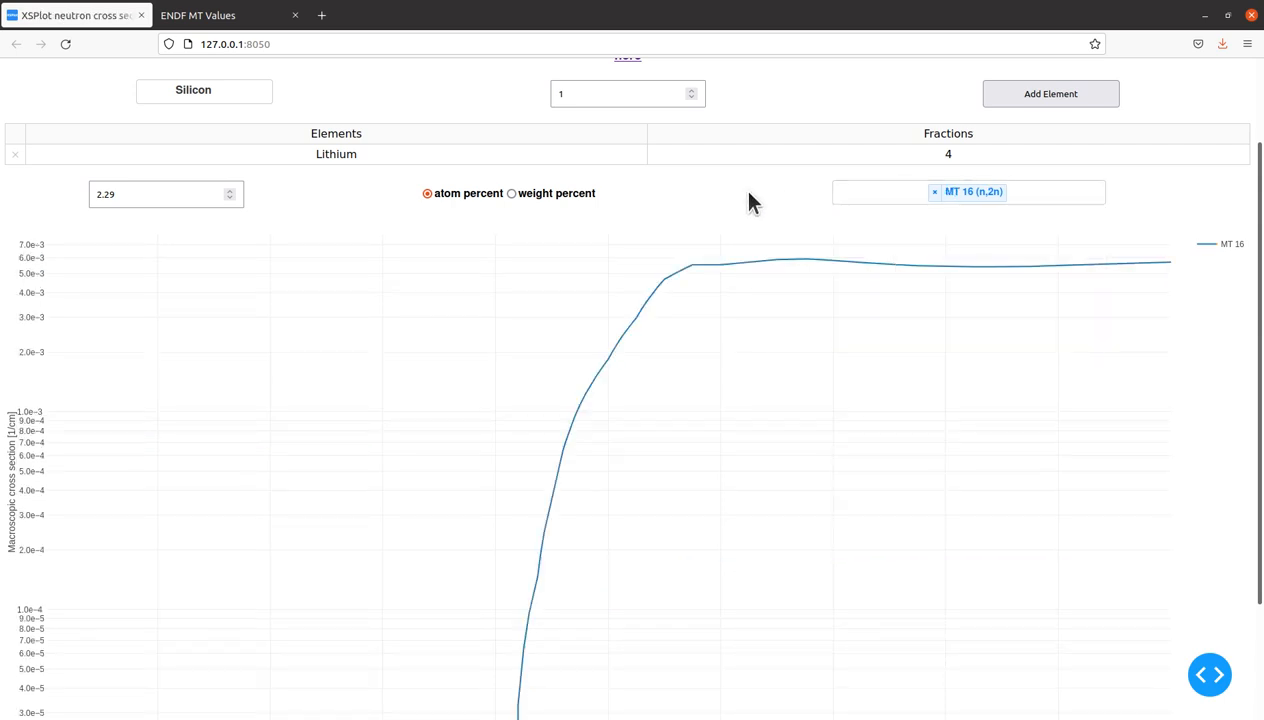
{"action": "scroll", "coordinate": [1180, 183], "scroll_direction": "down", "scroll_amount": 2}
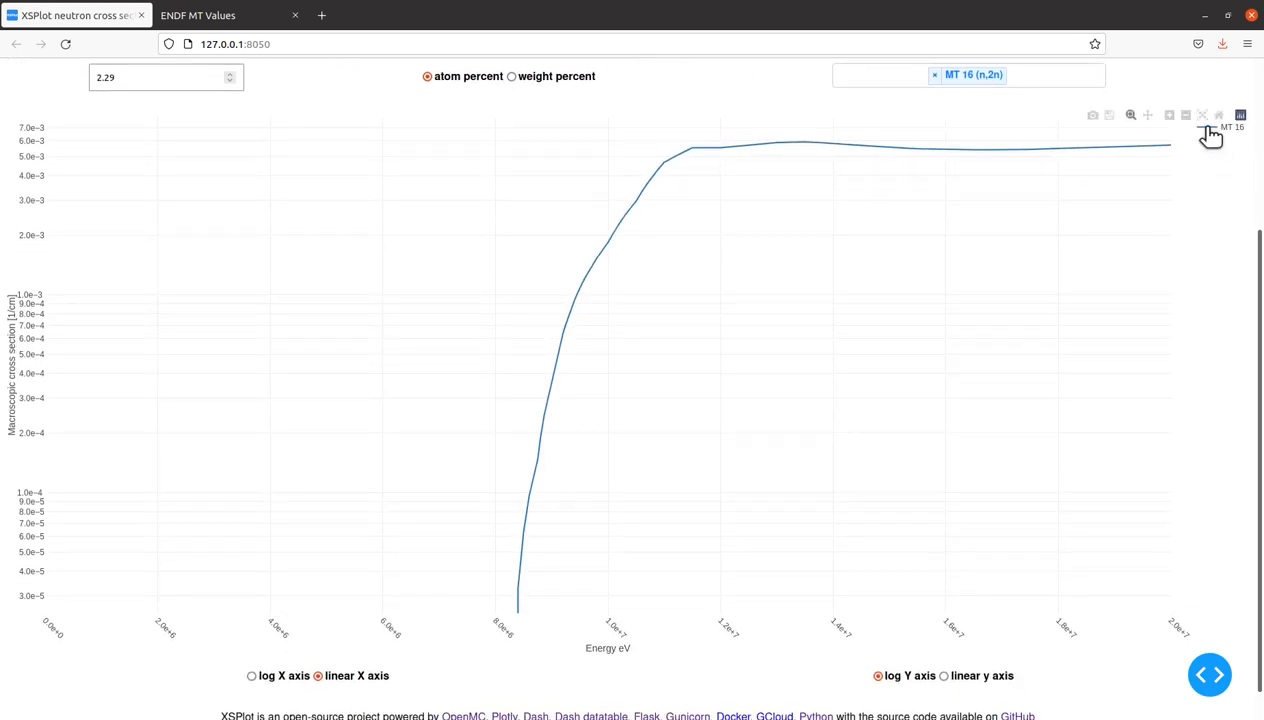
{"action": "left_click", "coordinate": [943, 677]}
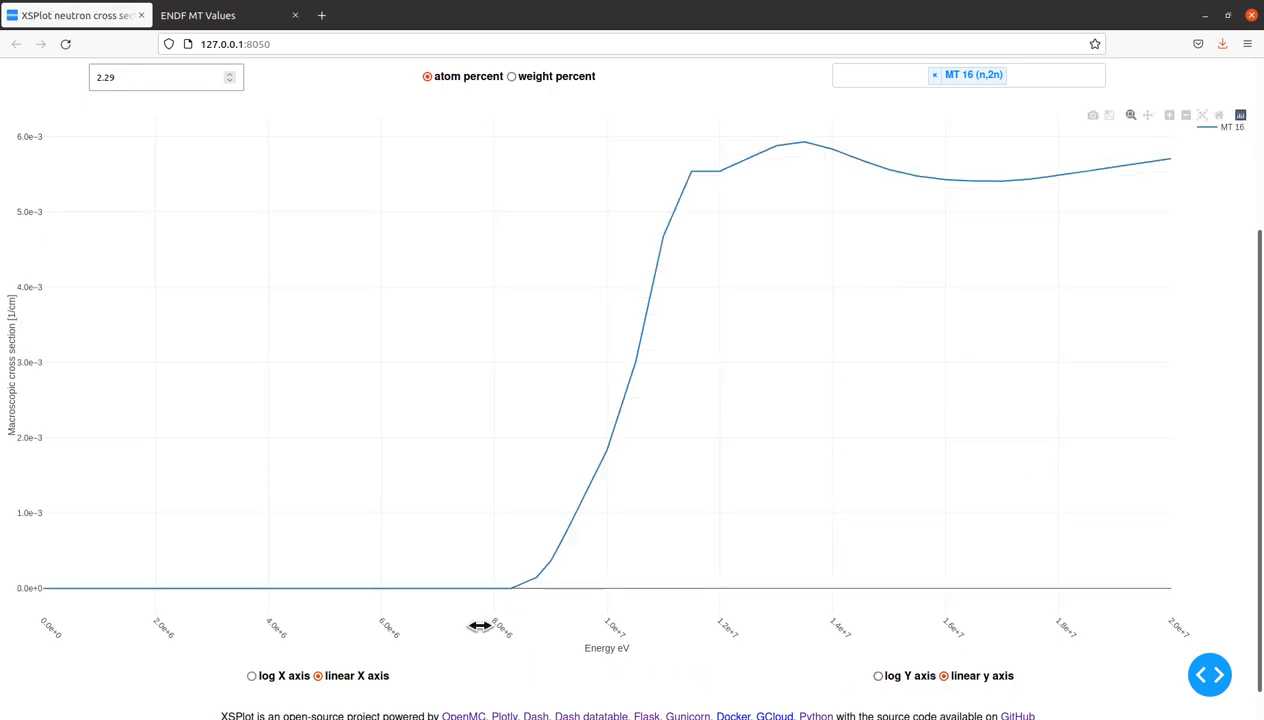
Search the available reactions for "fis" and clear the search text without adding a reaction
{"action": "scroll", "coordinate": [480, 630], "scroll_direction": "up", "scroll_amount": 4}
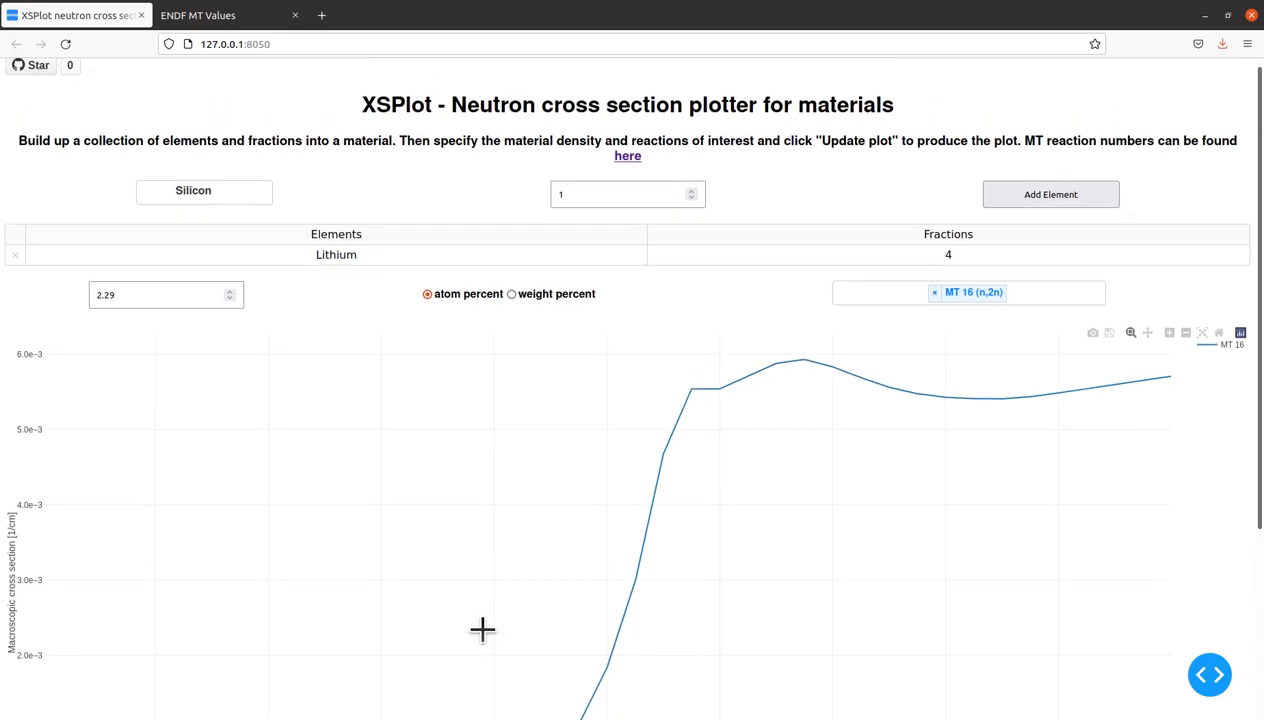
{"action": "left_click", "coordinate": [1030, 298]}
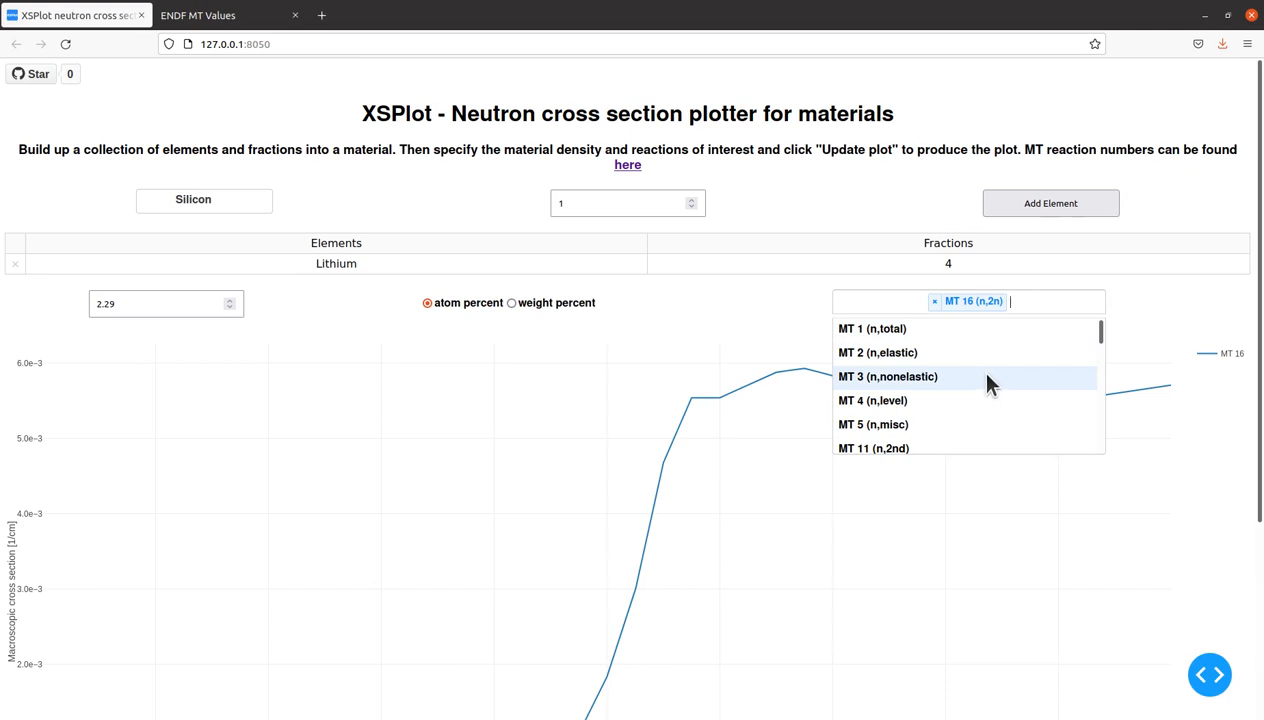
{"action": "type", "text": "fi"}
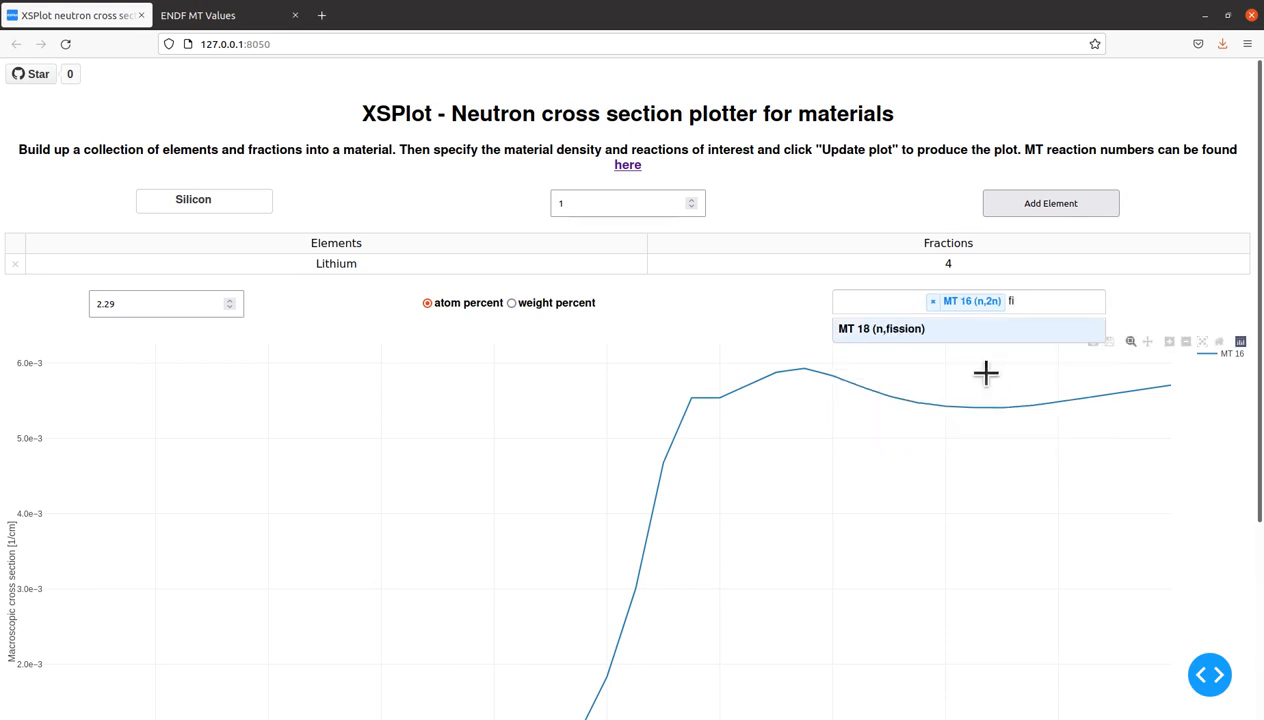
{"action": "type", "text": "s"}
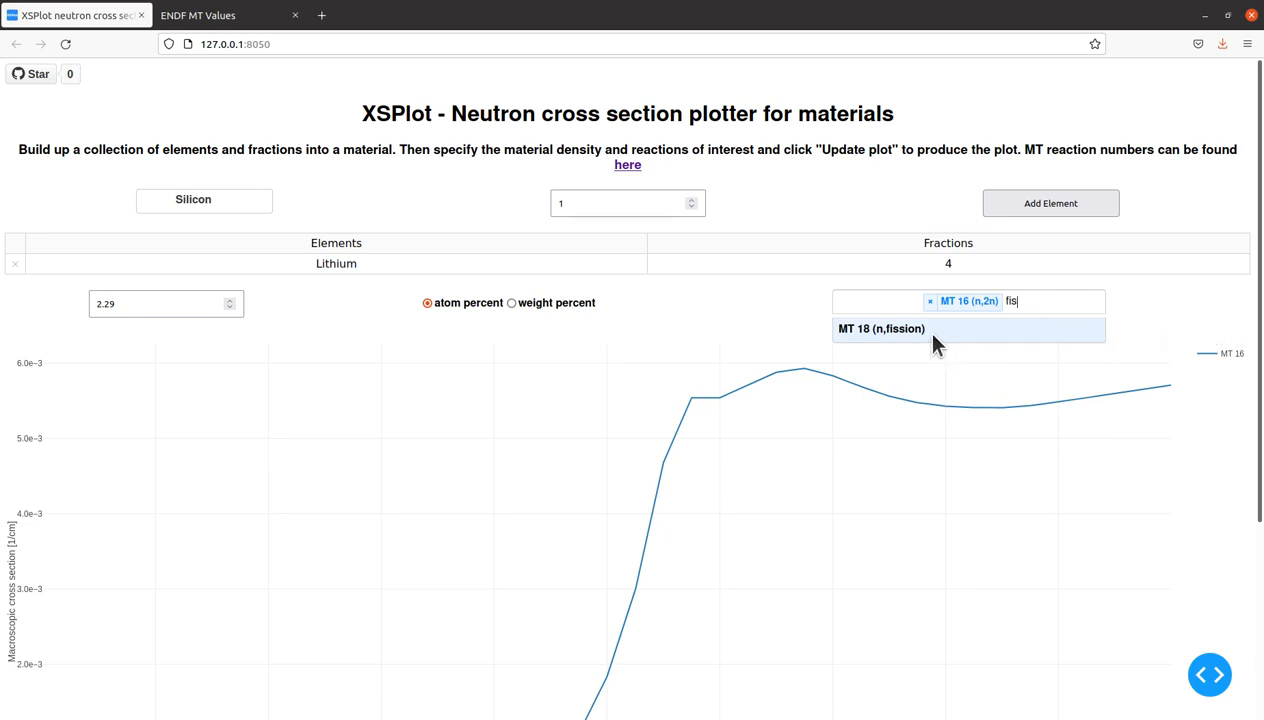
{"action": "key", "text": "BackSpace"}
{"action": "key", "text": "BackSpace"}
{"action": "key", "text": "BackSpace"}
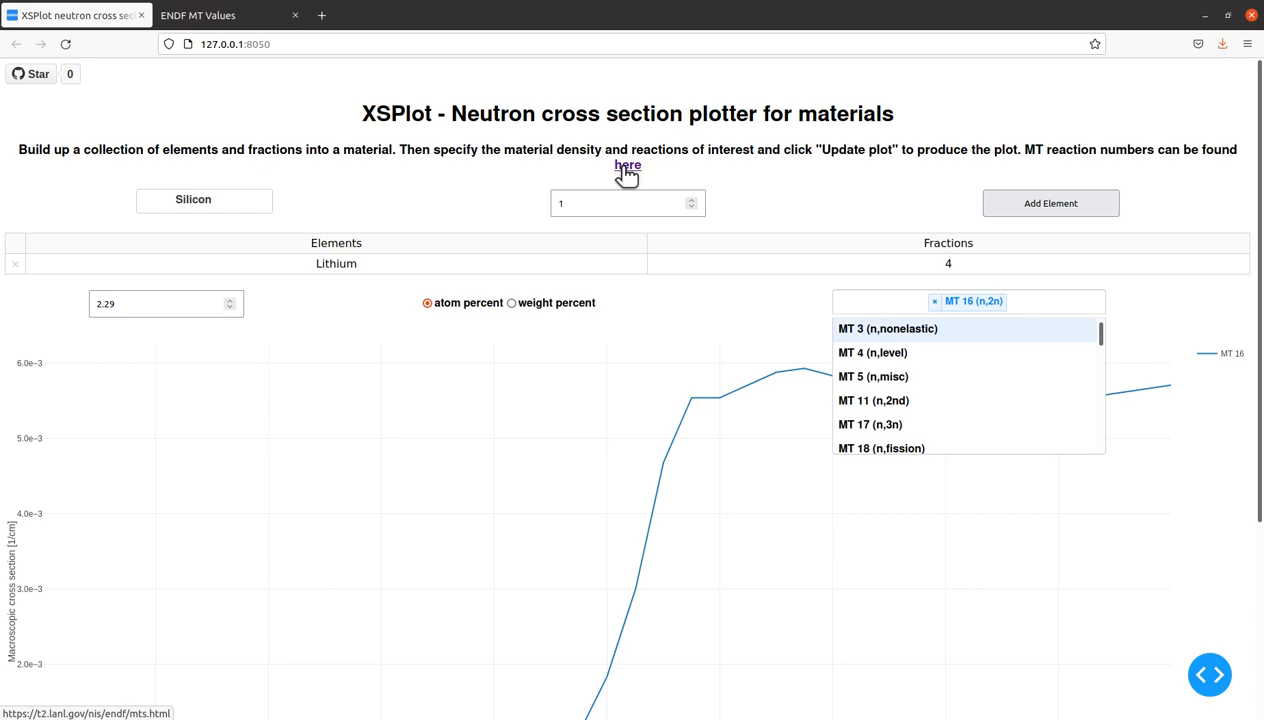
Open the linked MT reaction reference in a new tab and examine the MT 16 description in the ENDF MT Values table
{"action": "right_click", "coordinate": [627, 172]}
{"action": "left_click", "coordinate": [660, 178]}
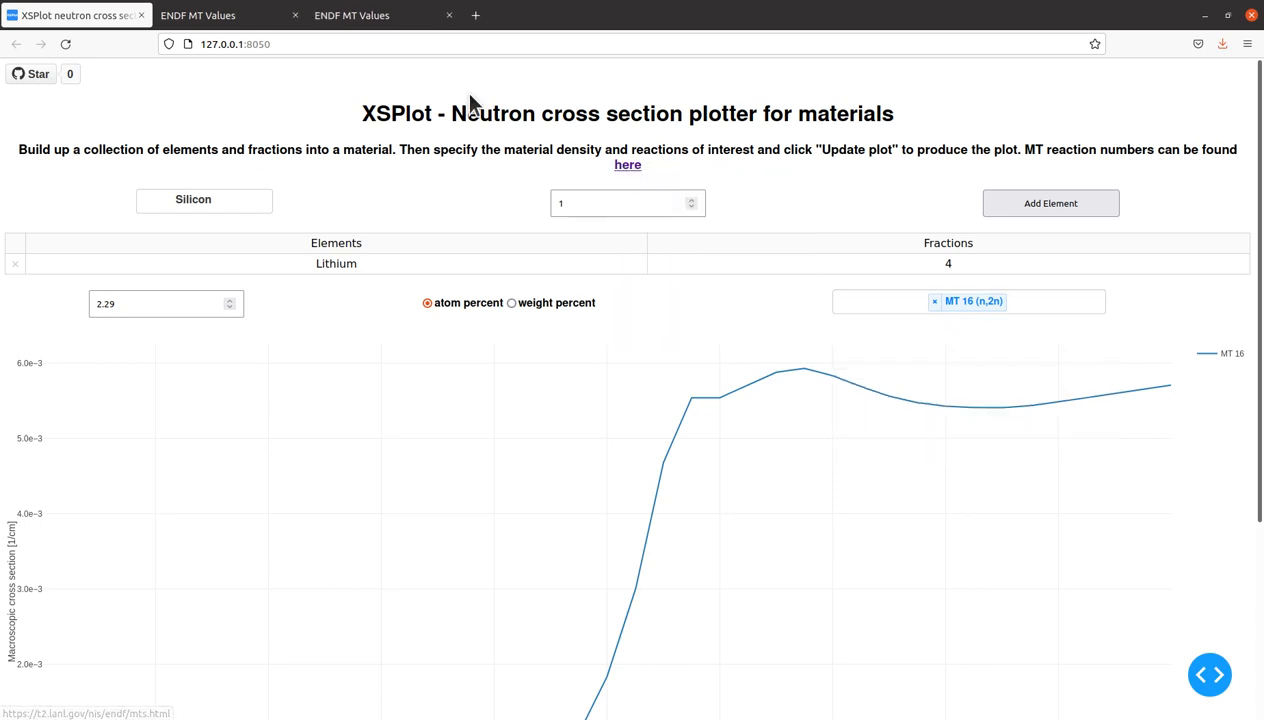
{"action": "left_click", "coordinate": [222, 16]}
{"action": "scroll", "coordinate": [192, 193], "scroll_direction": "down", "scroll_amount": 4}
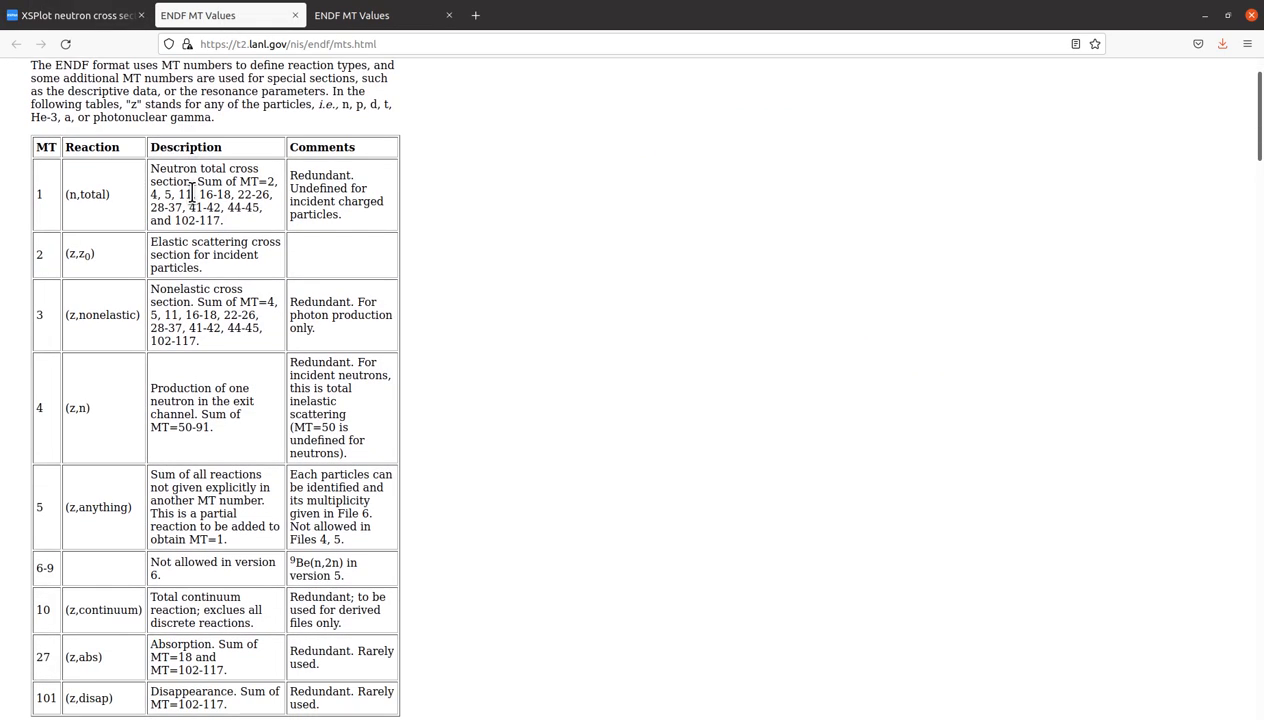
{"action": "scroll", "coordinate": [192, 193], "scroll_direction": "down", "scroll_amount": 4}
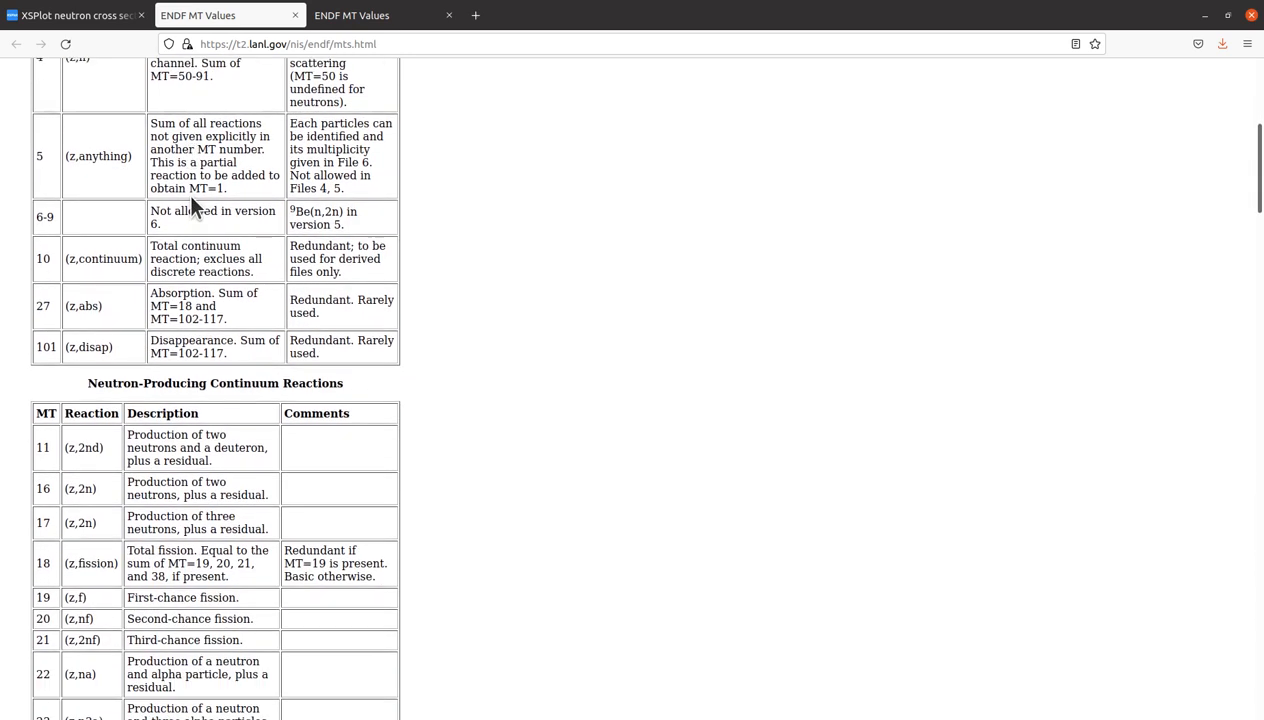
{"action": "double_click", "coordinate": [42, 488]}
{"action": "left_click_drag", "start_coordinate": [133, 481], "coordinate": [260, 507]}
Examine the MT 1 (n,total) description in the ENDF MT Values table and return to XSPlot
{"action": "scroll", "coordinate": [260, 507], "scroll_direction": "up", "scroll_amount": 1}
{"action": "scroll", "coordinate": [164, 171], "scroll_direction": "up", "scroll_amount": 5}
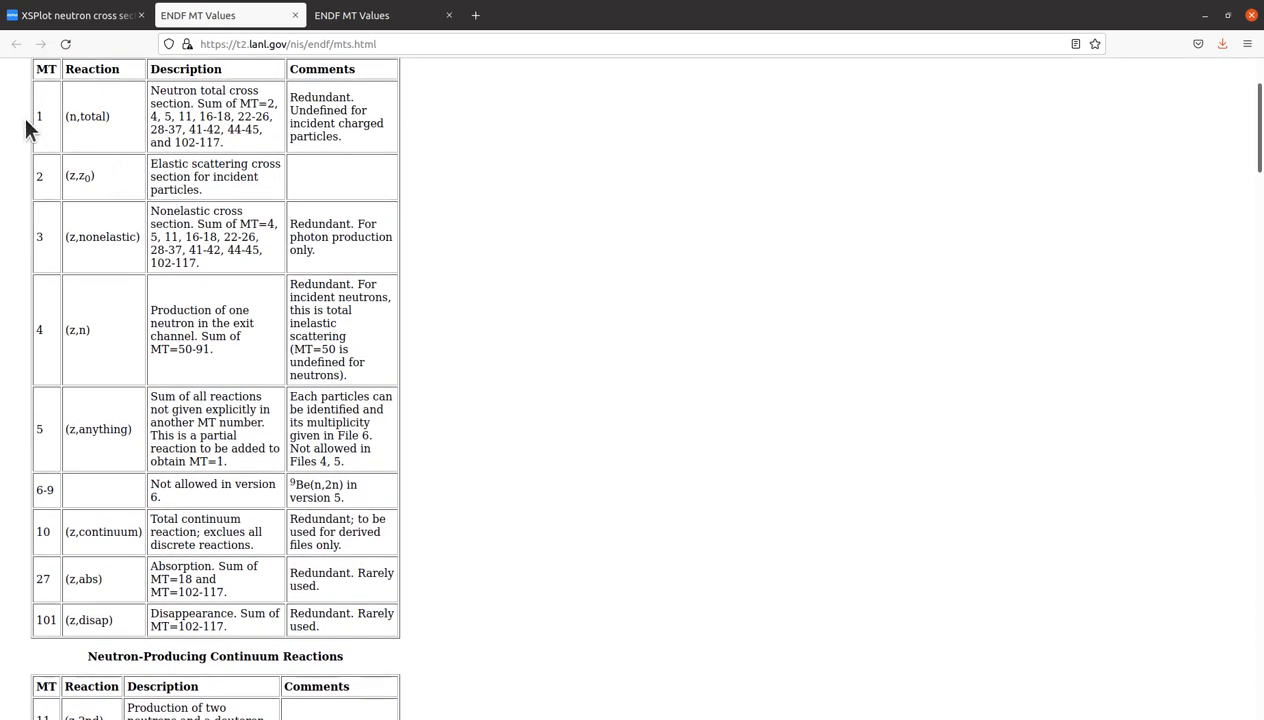
{"action": "left_click_drag", "start_coordinate": [190, 91], "coordinate": [251, 117]}
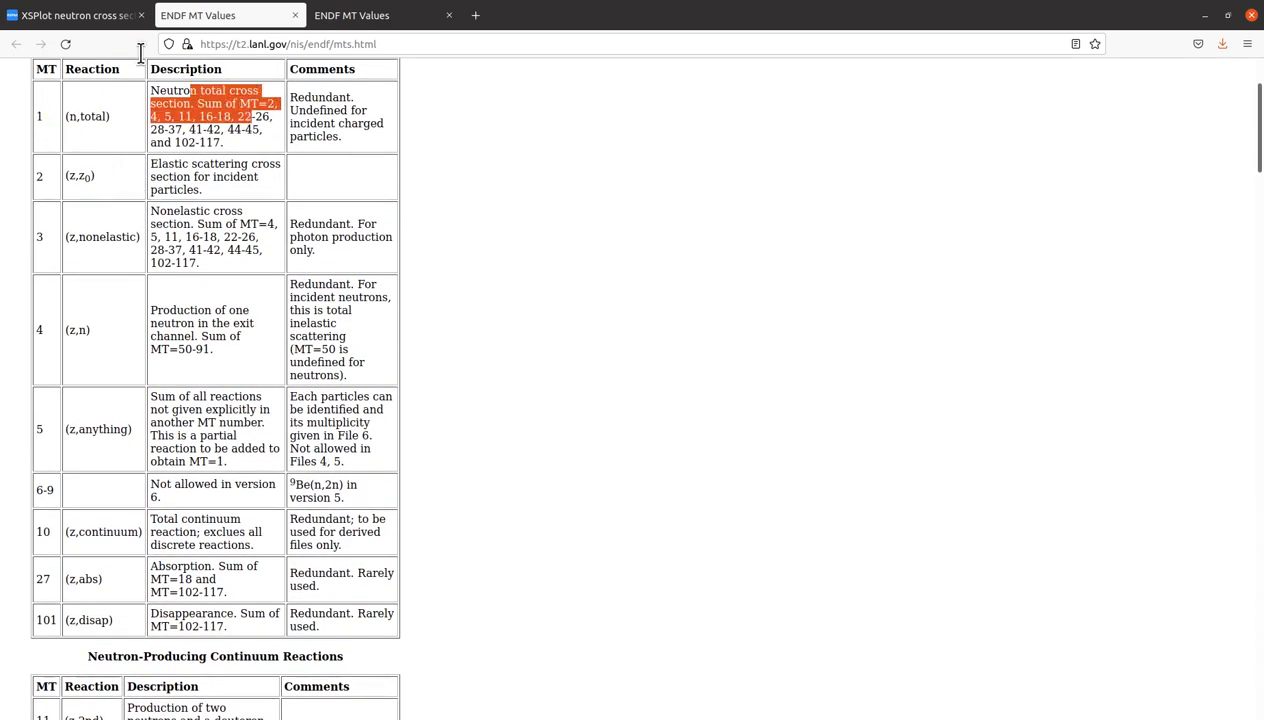
{"action": "left_click", "coordinate": [90, 16]}
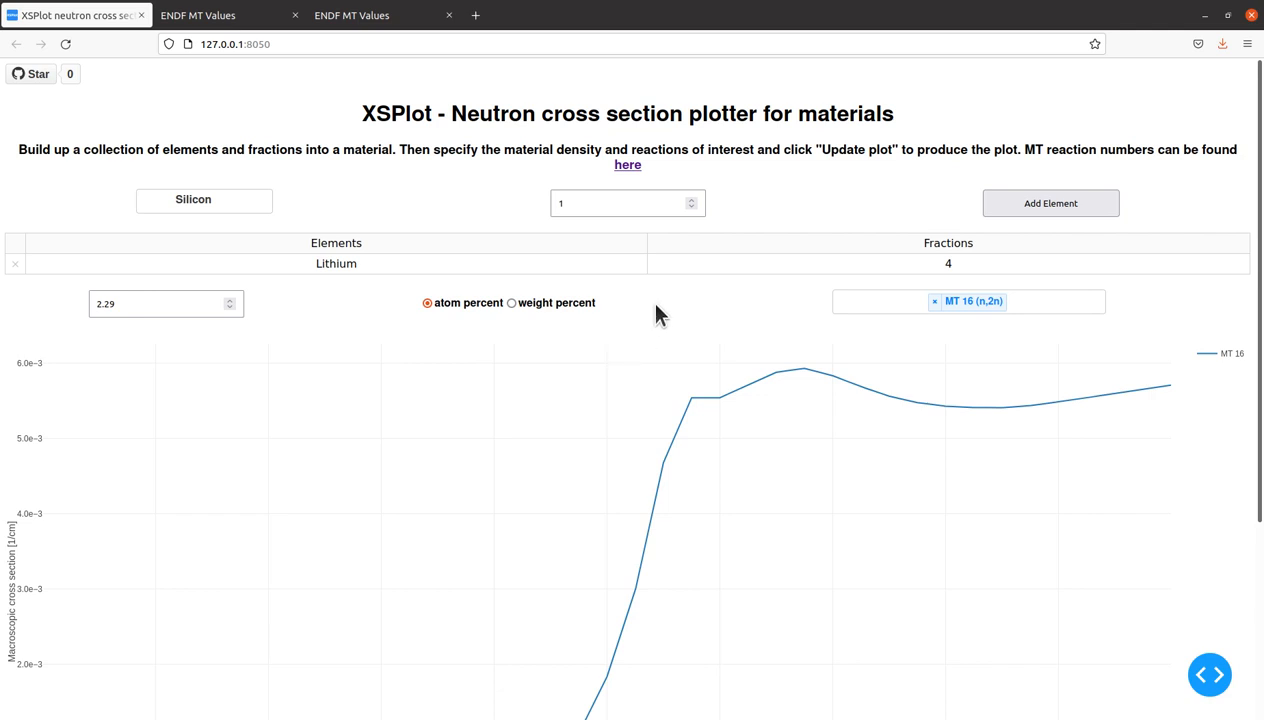